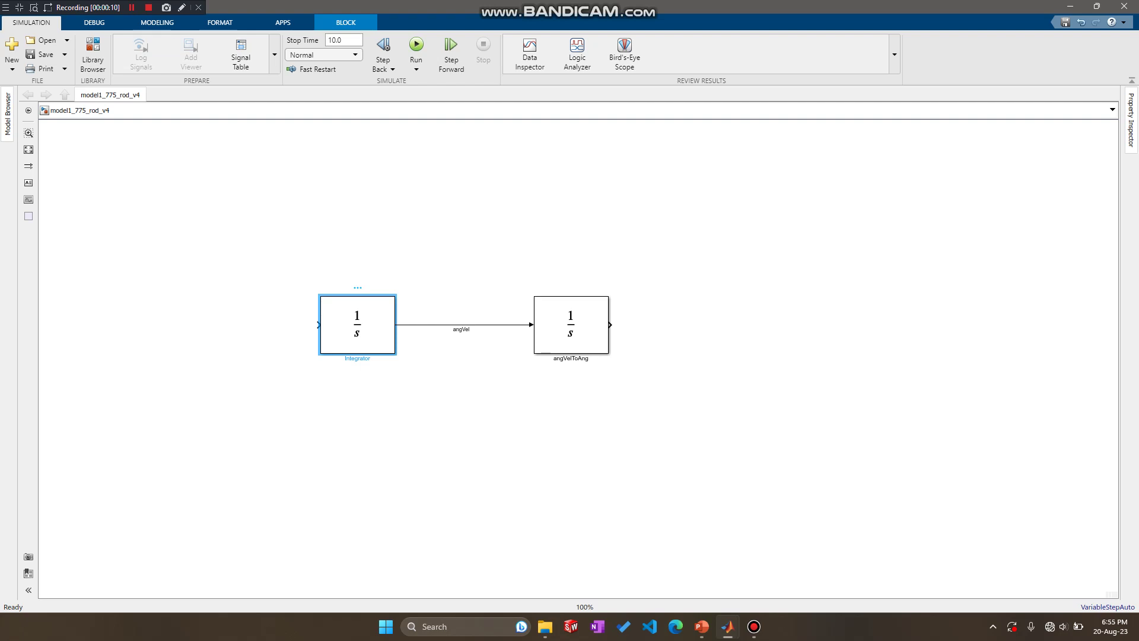
- Rename the first integrator block, which feeds the angVel signal, as angAccToAngVel
{"action": "double_click", "coordinate": [357, 358]}
{"action": "type", "text": "angAccToAngVel"}
{"action": "key", "text": "Escape"}
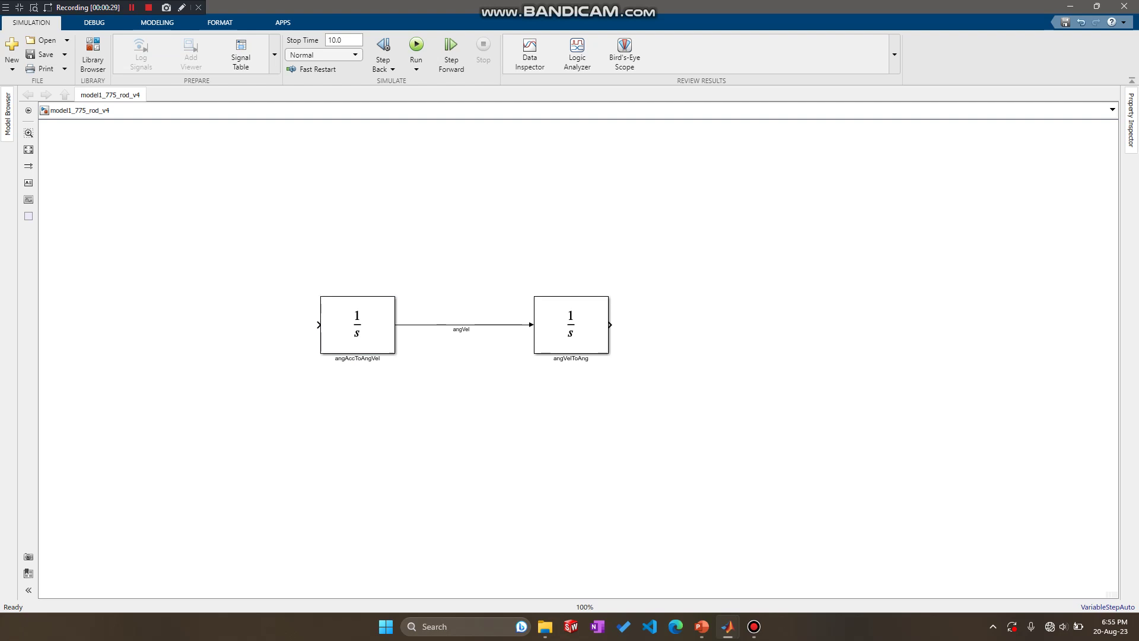
- Check the integrator settings on the PowerPoint slide and review the initial condition parameters of the angVelToAng integrator
{"action": "left_click", "coordinate": [702, 626]}
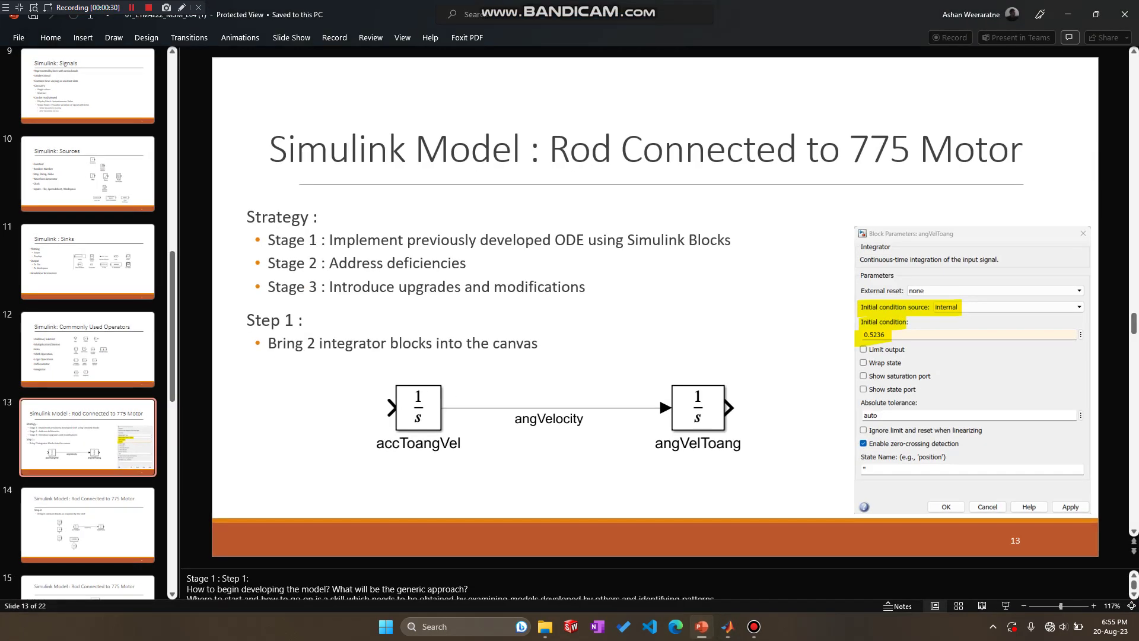
{"action": "left_click", "coordinate": [701, 626]}
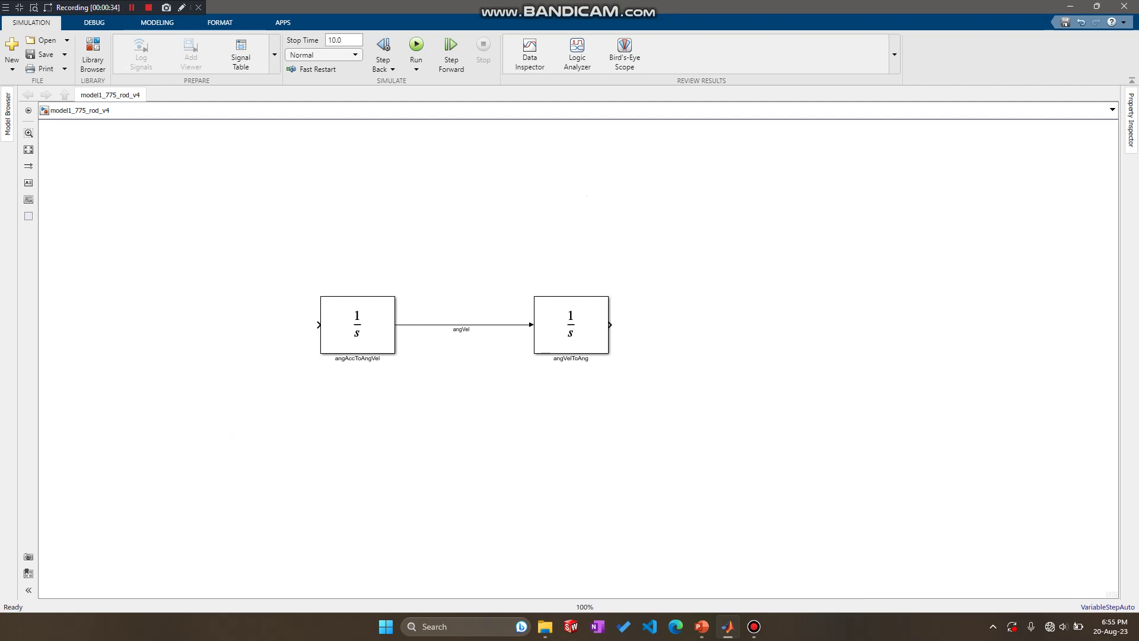
{"action": "left_click", "coordinate": [571, 325]}
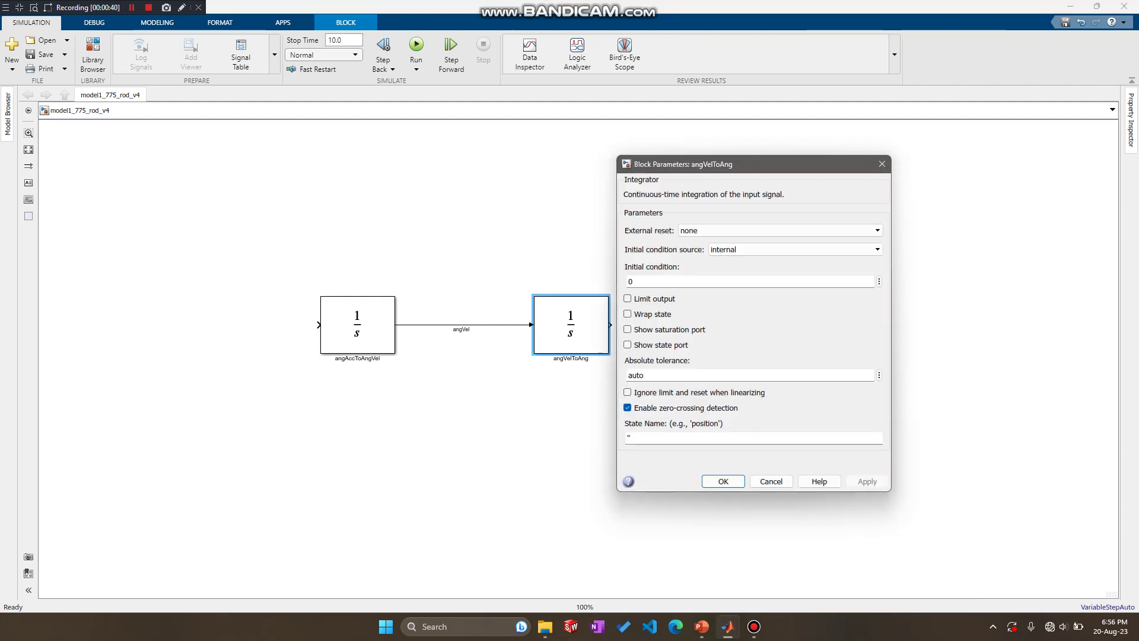
{"action": "left_click_drag", "start_coordinate": [724, 166], "coordinate": [785, 137]}
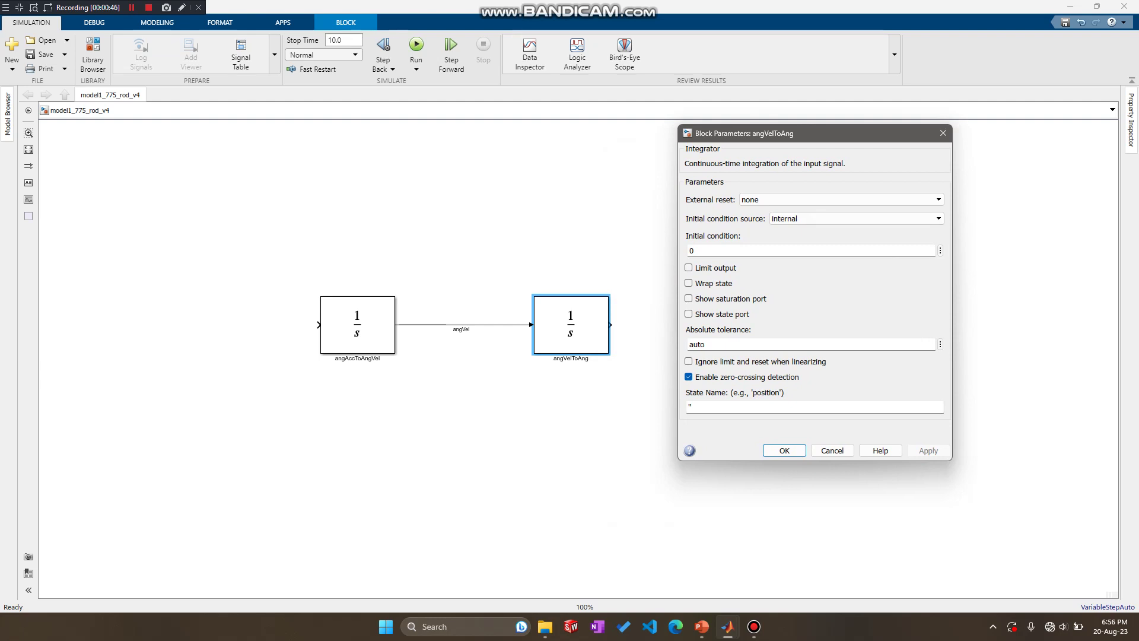
{"action": "left_click", "coordinate": [691, 251]}
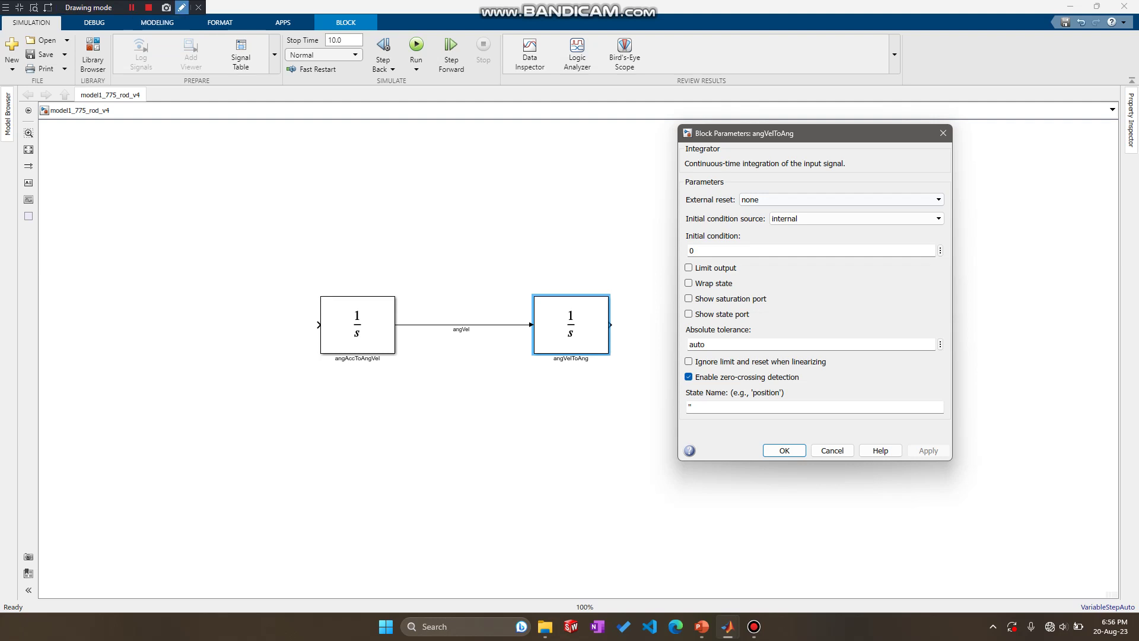
{"action": "left_click", "coordinate": [181, 7]}
{"action": "mouse_move", "coordinate": [750, 240]}
{"action": "left_mouse_down"}
{"action": "mouse_move", "coordinate": [736, 220]}
{"action": "mouse_move", "coordinate": [652, 237]}
{"action": "mouse_move", "coordinate": [735, 271]}
{"action": "mouse_move", "coordinate": [749, 235]}
{"action": "left_mouse_up"}
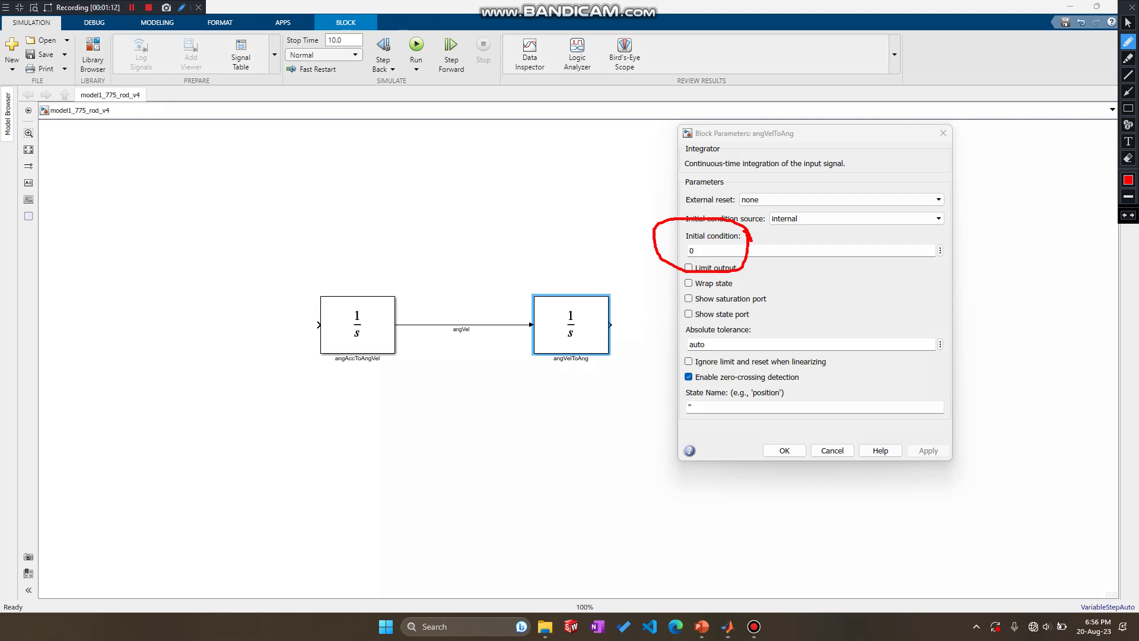
{"action": "key", "text": "Escape"}
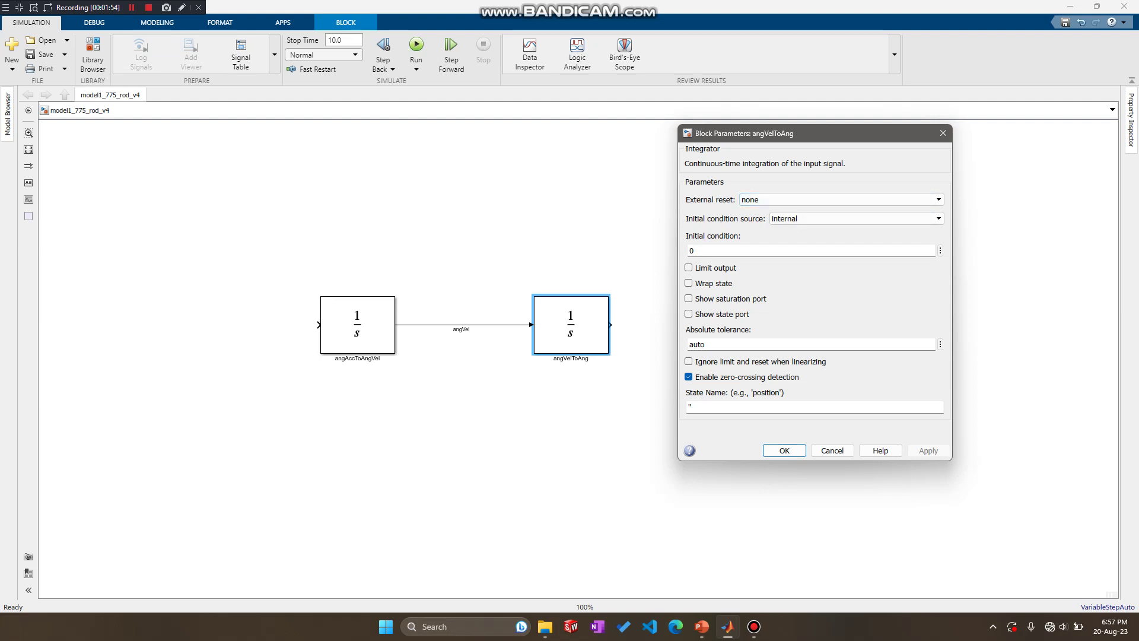
{"action": "left_click_drag", "start_coordinate": [835, 132], "coordinate": [881, 100]}
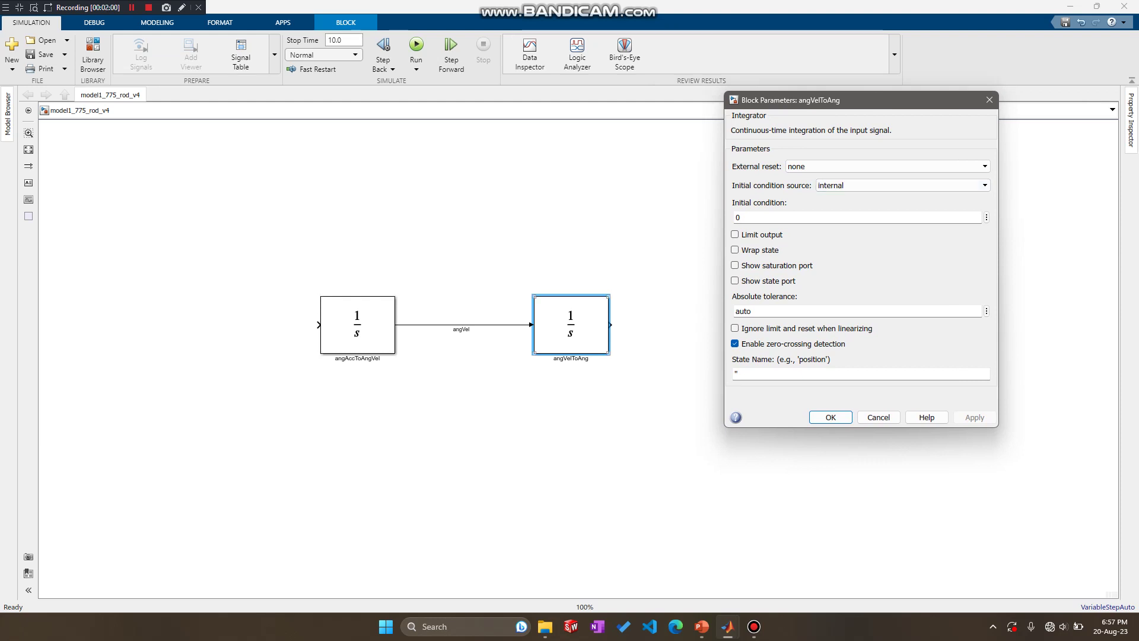
{"action": "key", "text": "Return"}
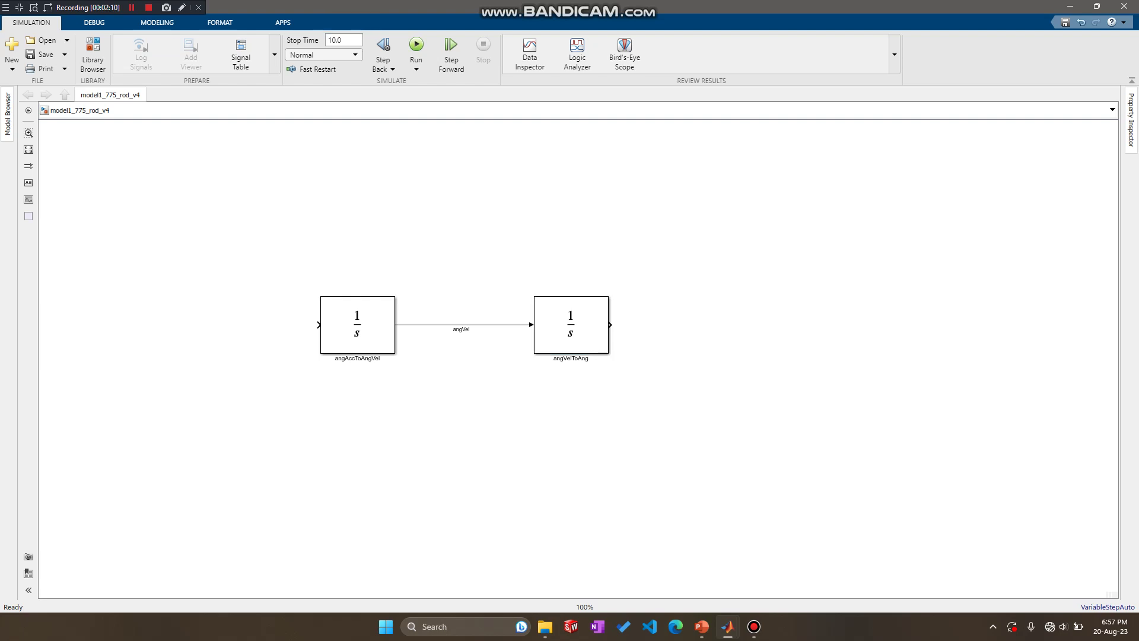
- Set the angVelToAng integrator's initial condition to 0.5236, as given on the PowerPoint slide
{"action": "double_click", "coordinate": [571, 324]}
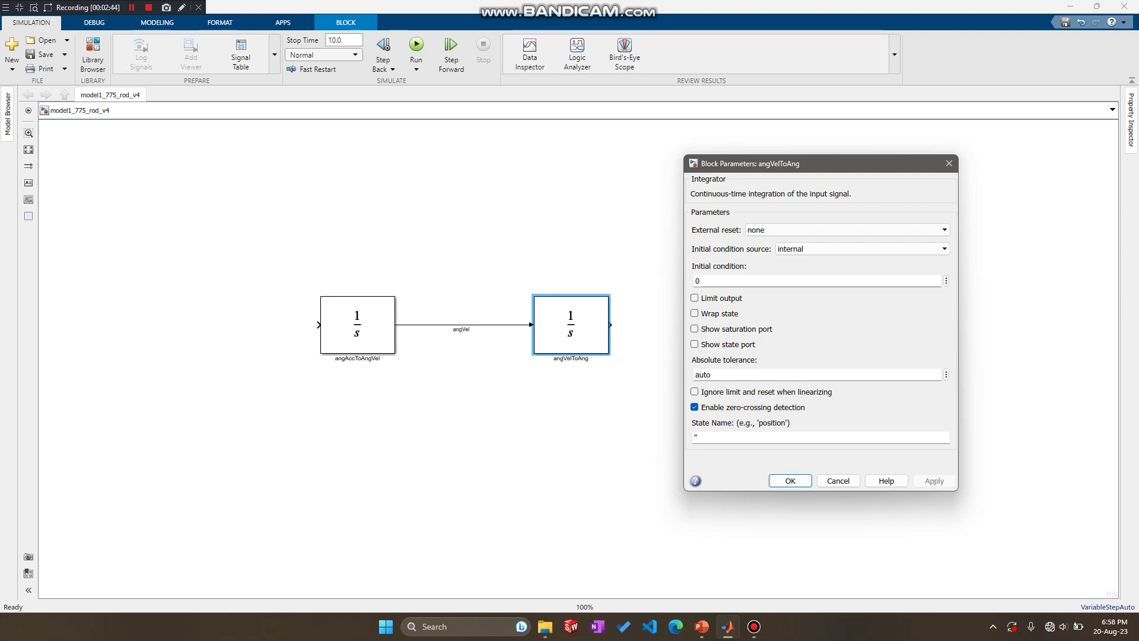
{"action": "left_click", "coordinate": [701, 627]}
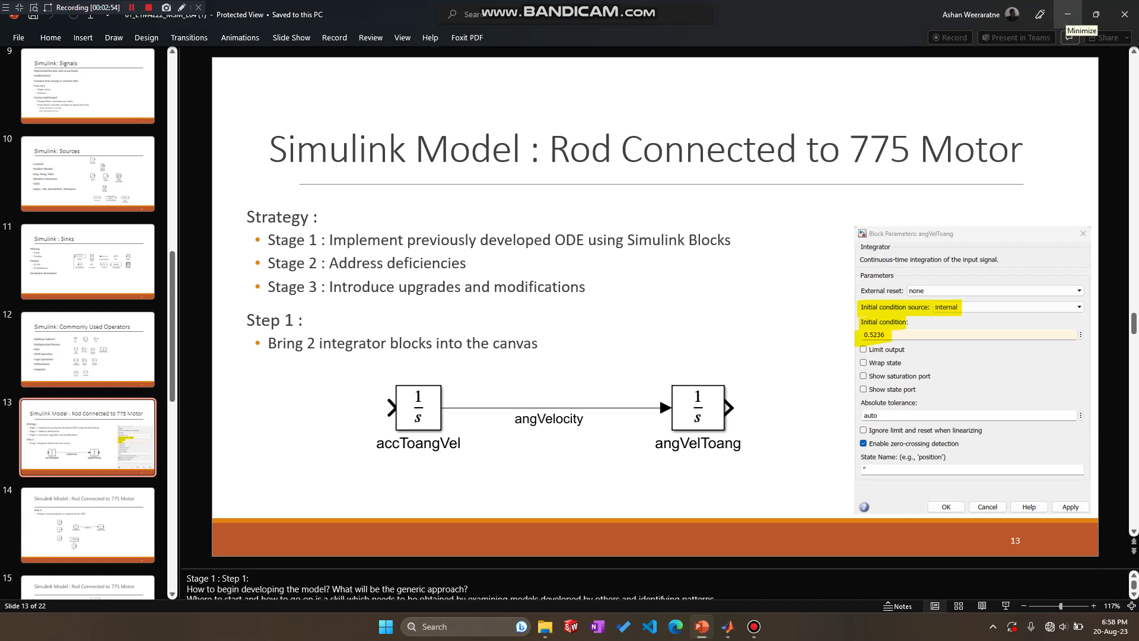
{"action": "left_click", "coordinate": [1067, 15]}
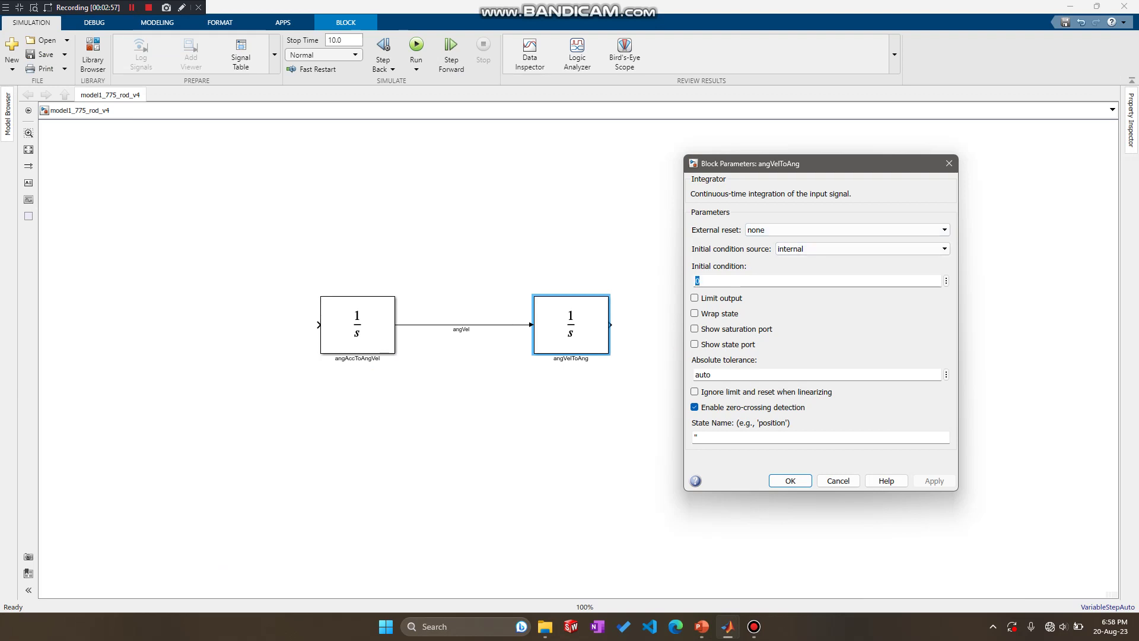
{"action": "type", "text": "0.52"}
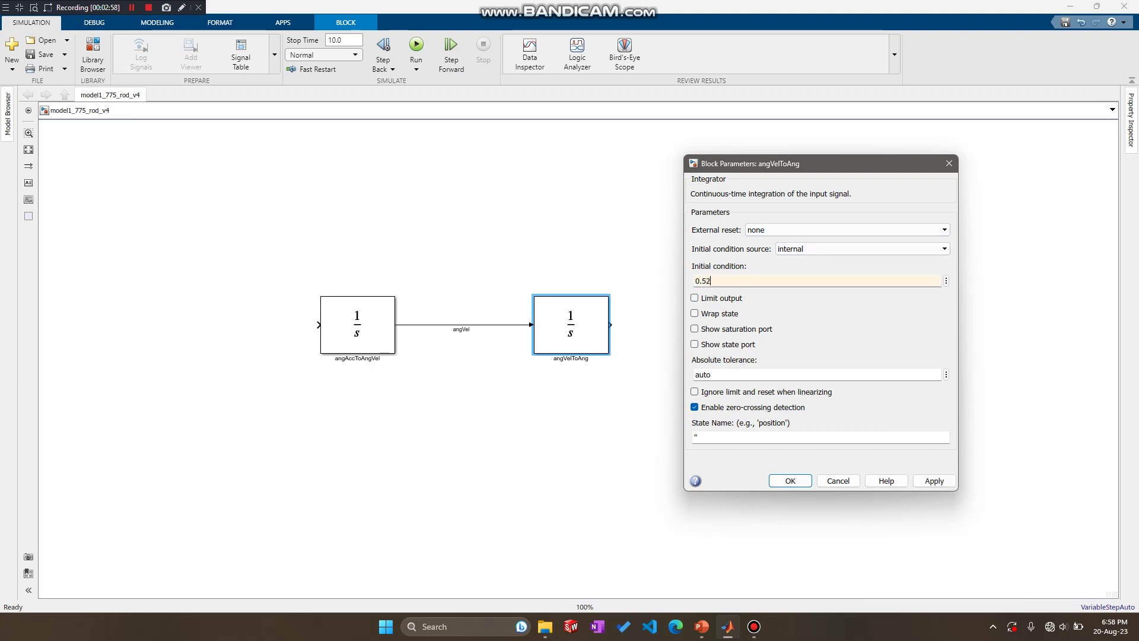
{"action": "type", "text": "36"}
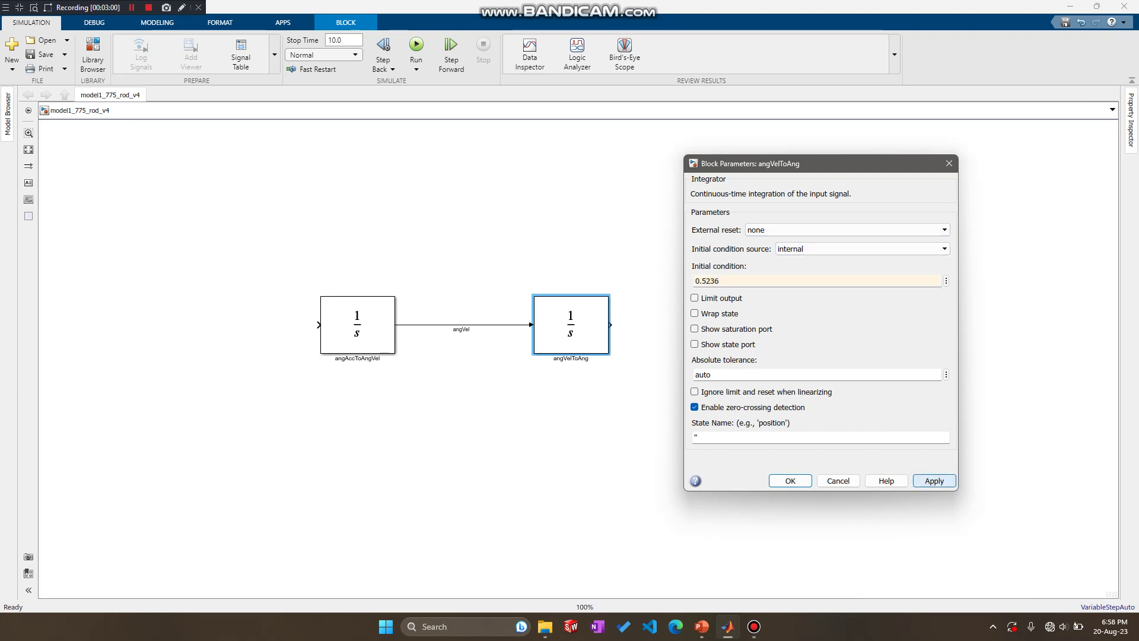
{"action": "key", "text": "Return"}
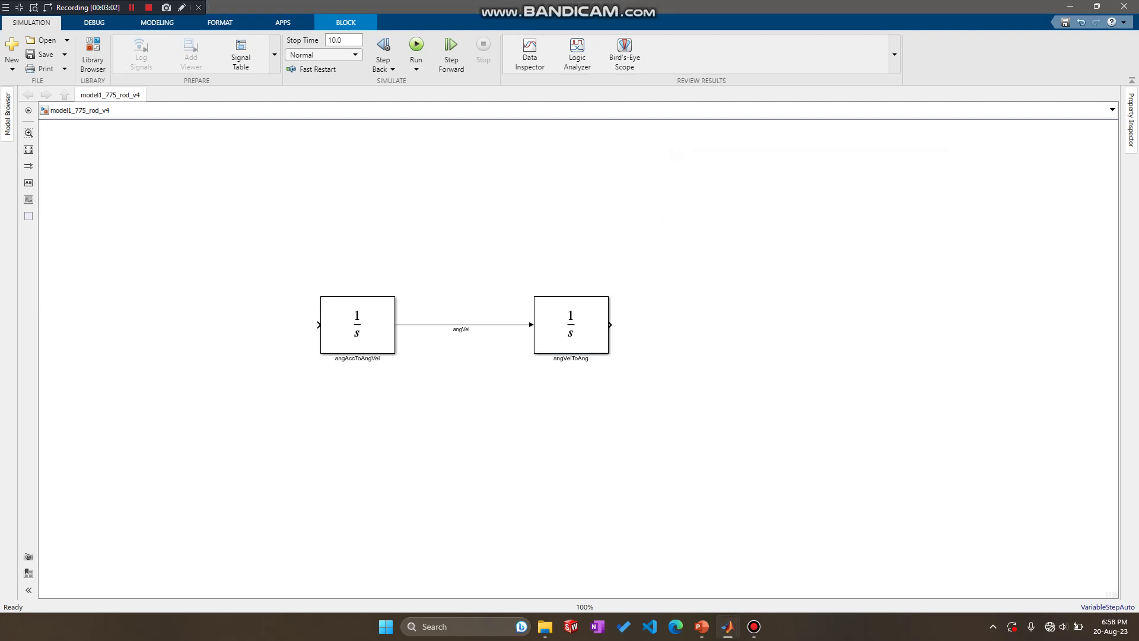
- Review the initial condition in the block parameters of the angAccToAngVel integrator
{"action": "left_click", "coordinate": [357, 324]}
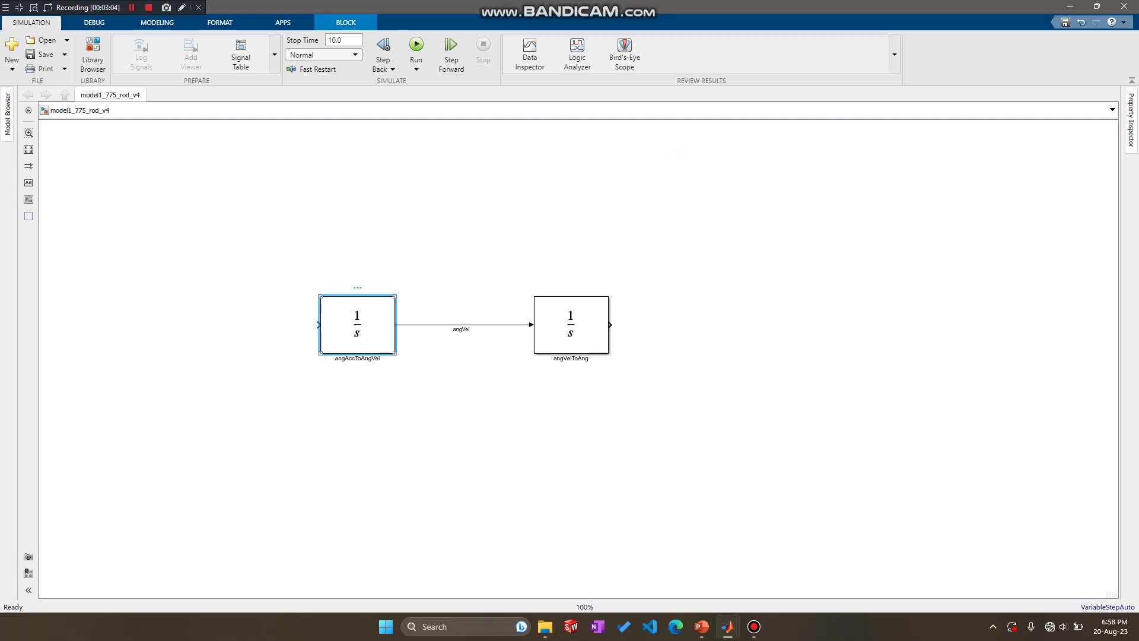
{"action": "double_click", "coordinate": [357, 325]}
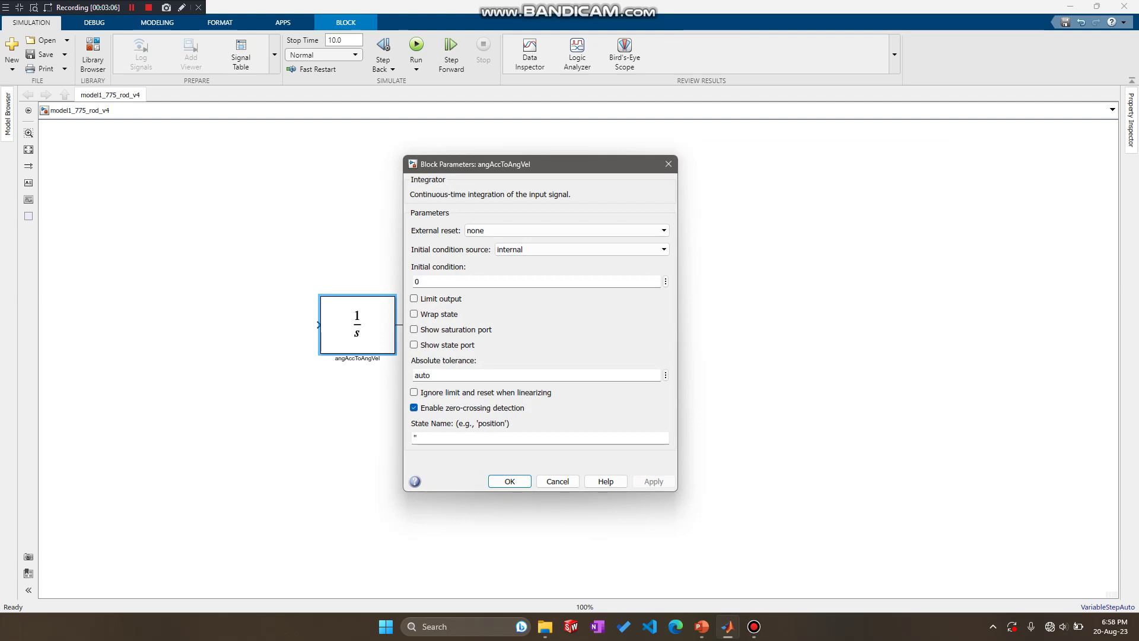
{"action": "left_click_drag", "start_coordinate": [539, 163], "coordinate": [823, 168]}
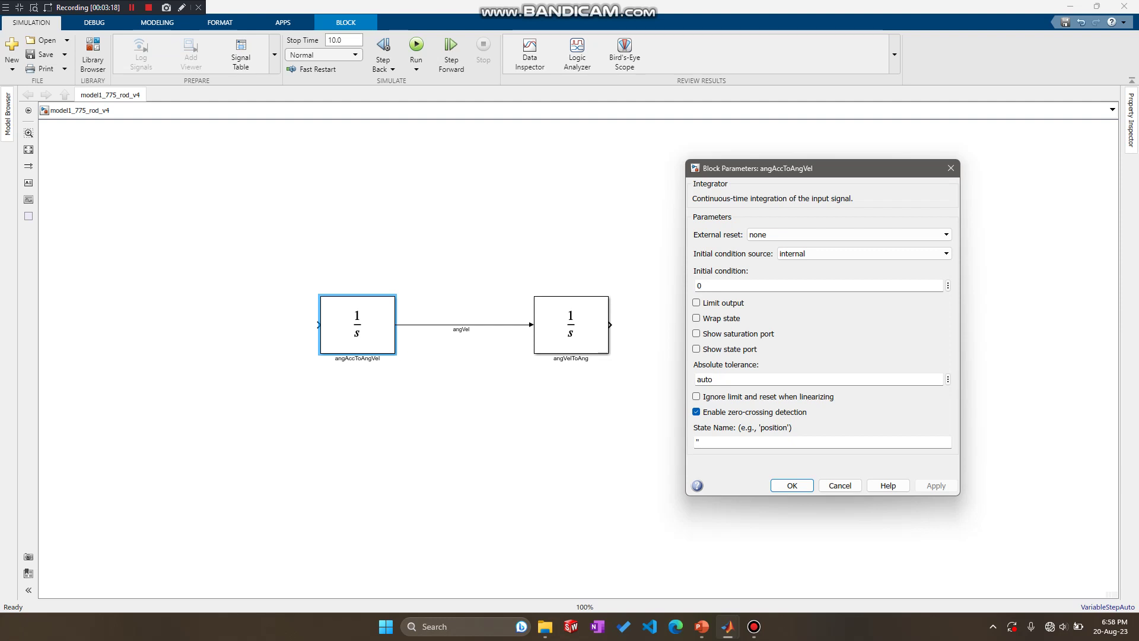
{"action": "double_click", "coordinate": [698, 285]}
{"action": "key", "text": "Return"}
{"action": "key", "text": "Escape"}
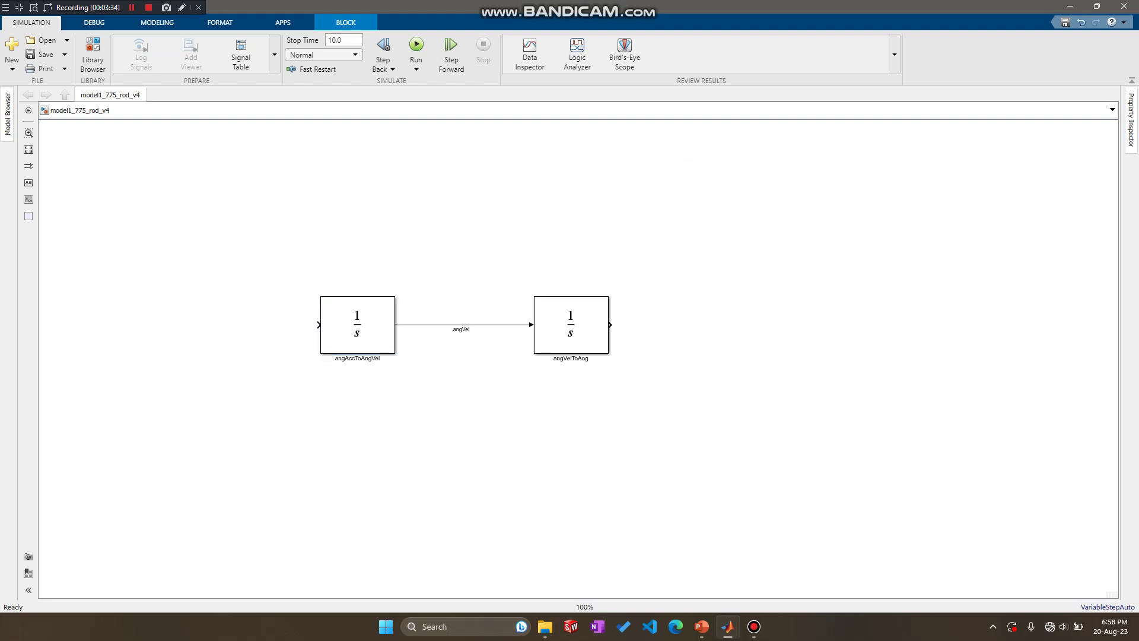
- Switch to PowerPoint and examine slide 14 on the constant blocks required by the ODE
{"action": "left_click", "coordinate": [701, 626]}
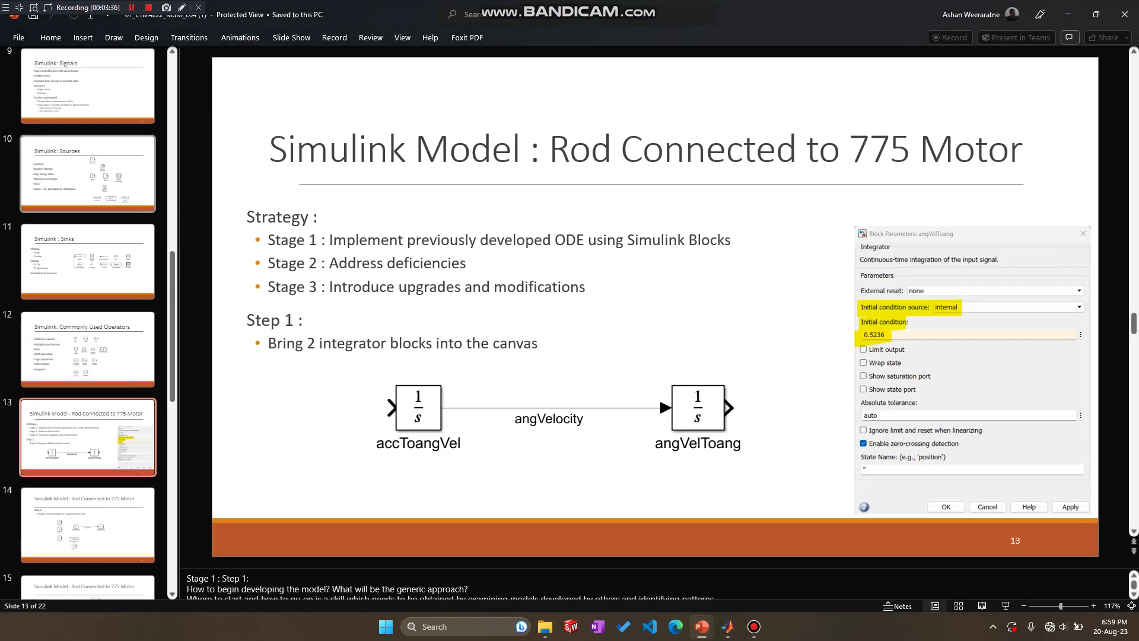
{"action": "scroll", "coordinate": [88, 267], "scroll_direction": "down", "scroll_amount": 1}
{"action": "left_click", "coordinate": [88, 465]}
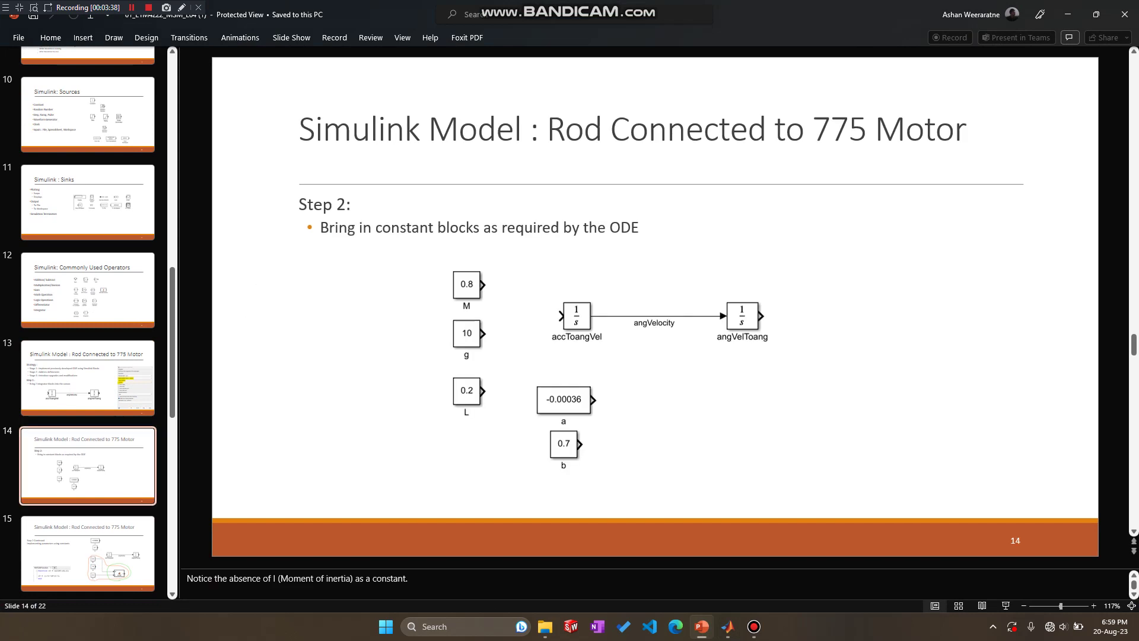
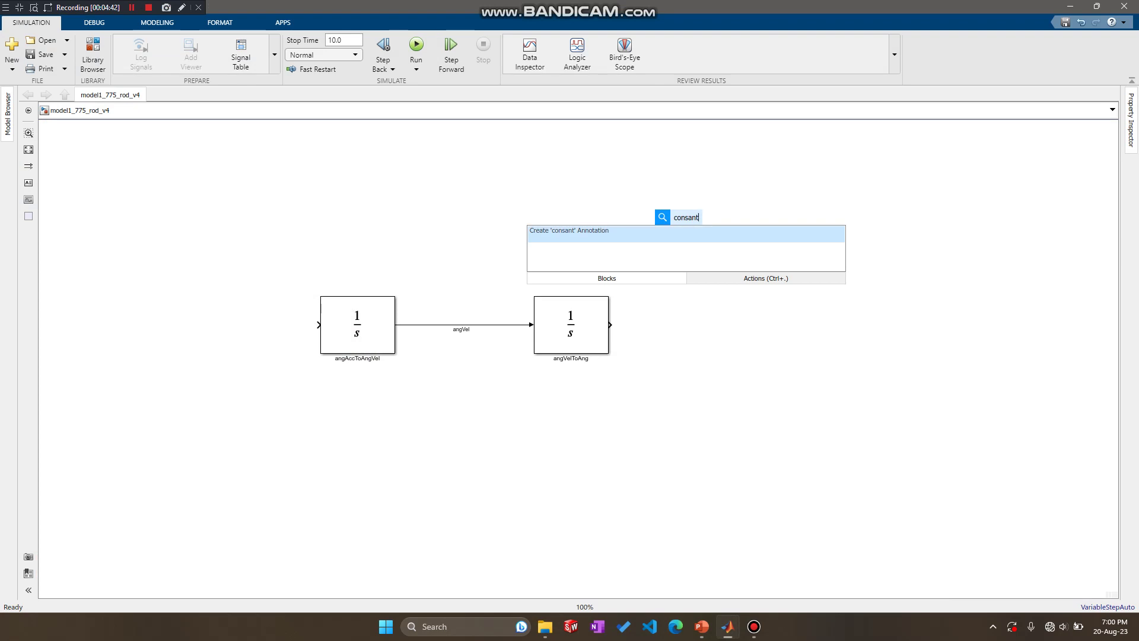
- Add a Constant block to the model and place it left of the angAccToAngVel integrator
{"action": "key", "text": "BackSpace"}
{"action": "key", "text": "BackSpace"}
{"action": "key", "text": "BackSpace"}
{"action": "type", "text": "ta"}
{"action": "key", "text": "Return"}
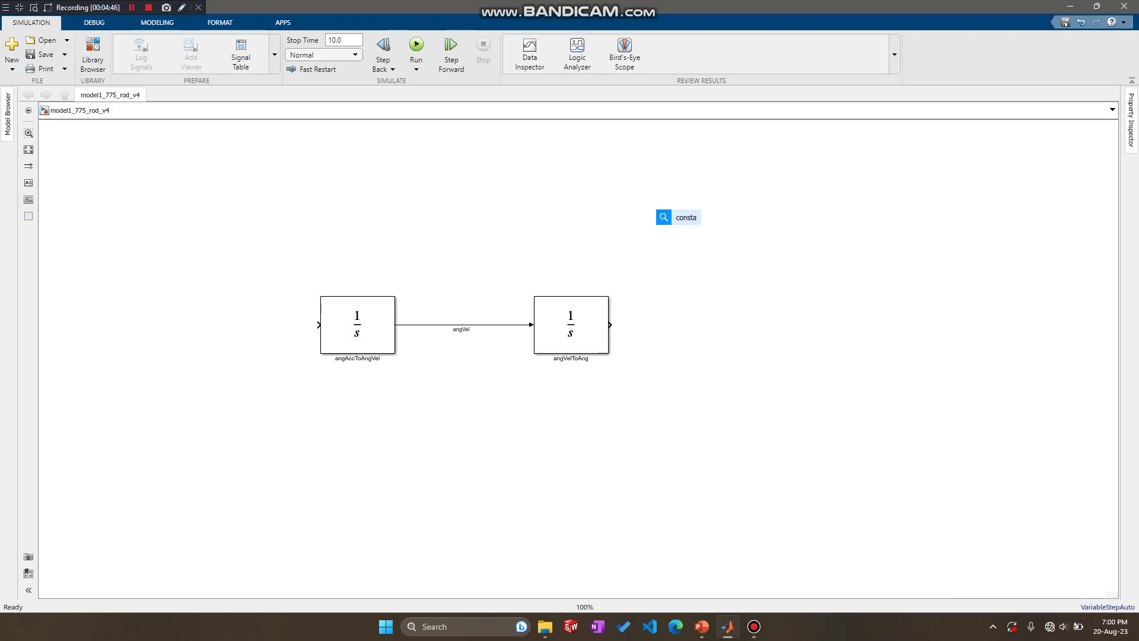
{"action": "left_click_drag", "start_coordinate": [685, 223], "coordinate": [181, 342]}
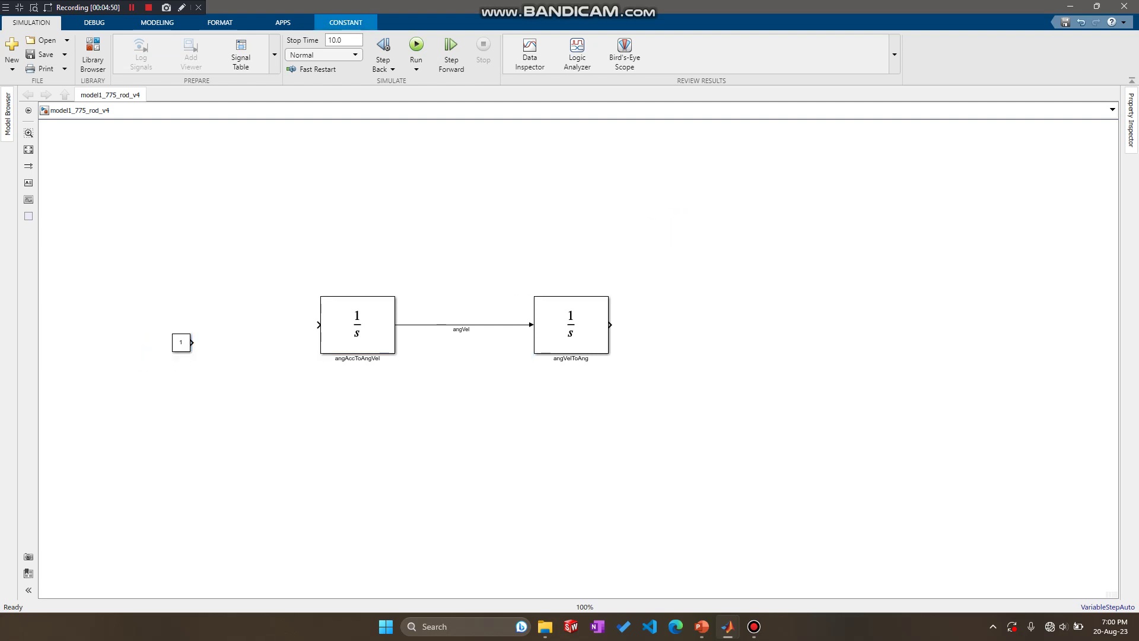
- Copy the Constant block twice to form a vertical column of three beside the angAccToAngVel integrator
{"action": "left_click", "coordinate": [181, 342]}
{"action": "left_click_drag", "start_coordinate": [181, 342], "coordinate": [181, 381]}
{"action": "left_click", "coordinate": [202, 429]}
{"action": "key", "text": "ctrl+v"}
{"action": "left_click_drag", "start_coordinate": [201, 429], "coordinate": [181, 420]}
- Paste two more Constant blocks and stack them below and to the right of the column of three
{"action": "left_click", "coordinate": [273, 449]}
{"action": "key", "text": "ctrl+v"}
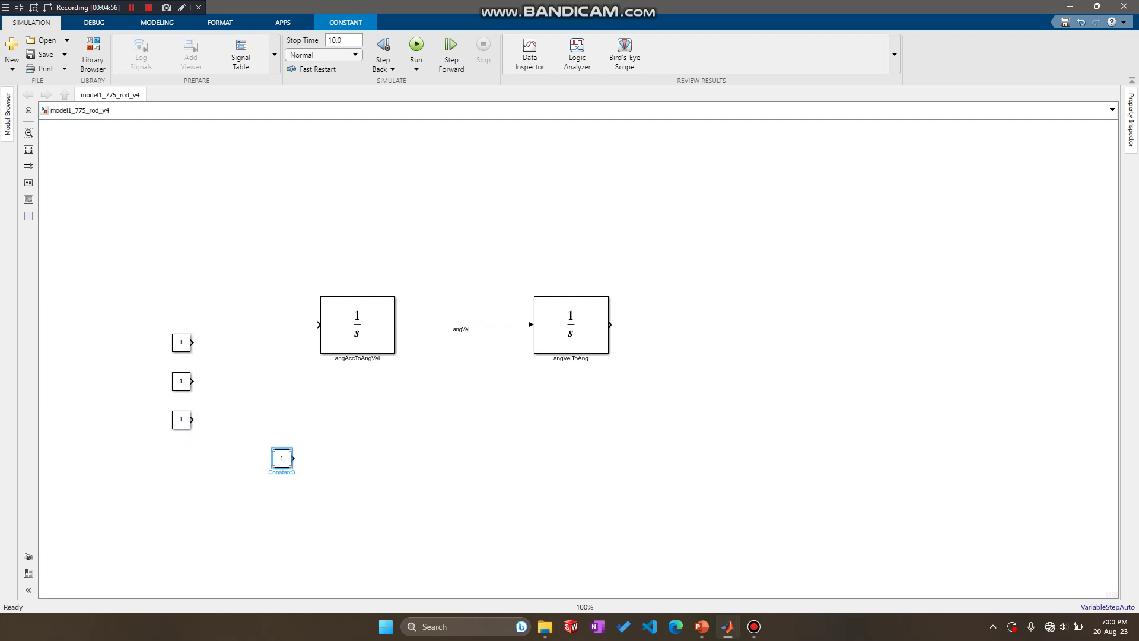
{"action": "mouse_move", "coordinate": [279, 456]}
{"action": "left_mouse_down"}
{"action": "mouse_move", "coordinate": [254, 433]}
{"action": "mouse_move", "coordinate": [258, 454]}
{"action": "left_mouse_up"}
{"action": "left_click", "coordinate": [350, 478]}
{"action": "key", "text": "ctrl+v"}
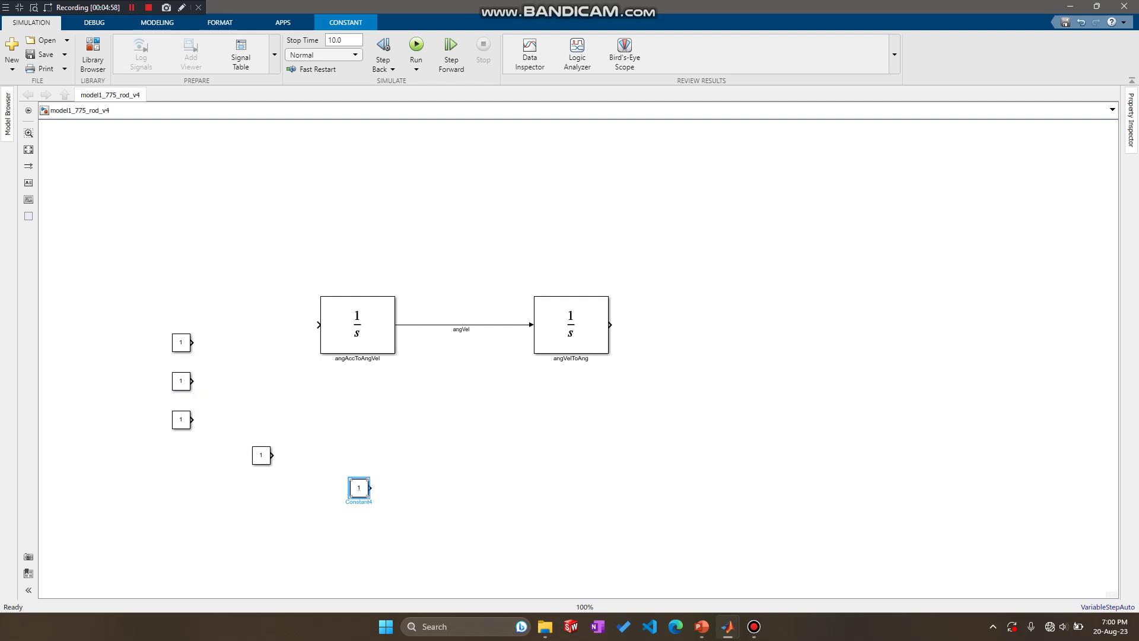
{"action": "left_click_drag", "start_coordinate": [350, 478], "coordinate": [253, 479]}
{"action": "left_click", "coordinate": [355, 457]}
- Name the three Constant blocks in the column M, g and L from top to bottom
{"action": "left_click", "coordinate": [181, 343]}
{"action": "type", "text": "M"}
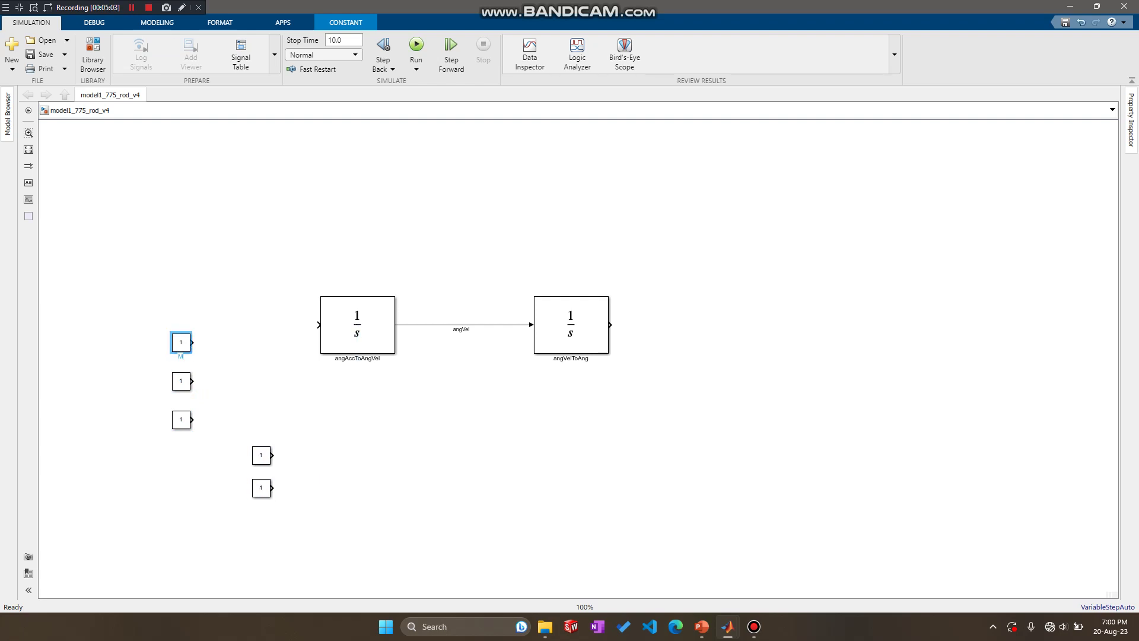
{"action": "left_click", "coordinate": [206, 393]}
{"action": "left_click", "coordinate": [181, 381]}
{"action": "type", "text": "g"}
{"action": "left_click", "coordinate": [210, 400]}
{"action": "left_click", "coordinate": [181, 419]}
{"action": "left_click", "coordinate": [181, 433]}
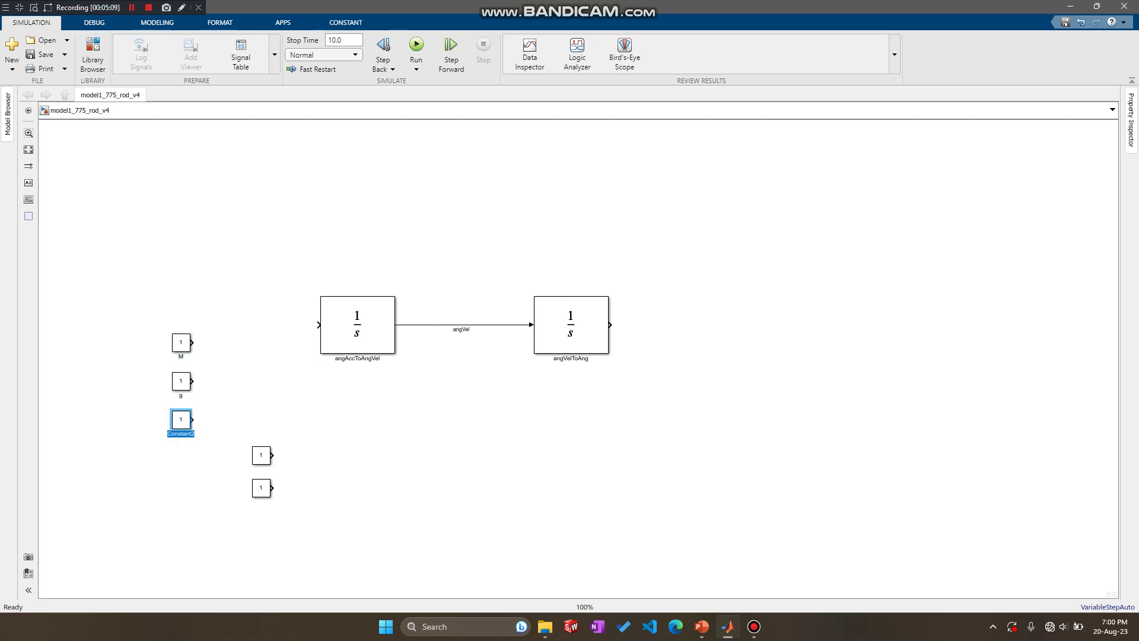
{"action": "type", "text": "L"}
{"action": "key", "text": "Return"}
- Set the constant value of block M to 0.5
{"action": "double_click", "coordinate": [180, 341]}
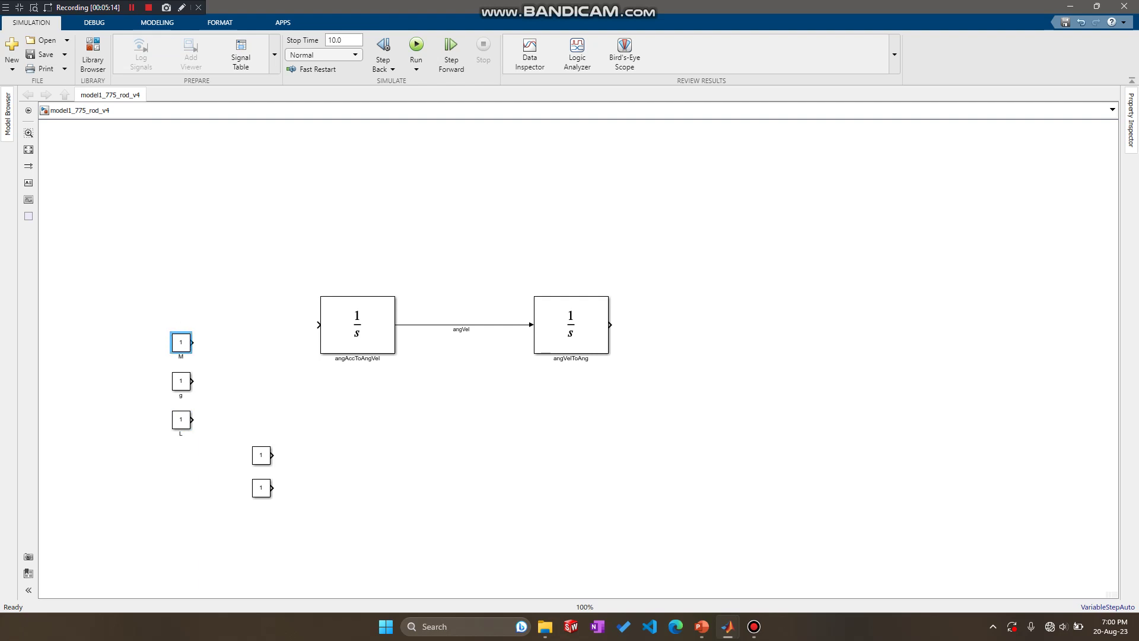
{"action": "left_click_drag", "start_coordinate": [321, 242], "coordinate": [621, 135]}
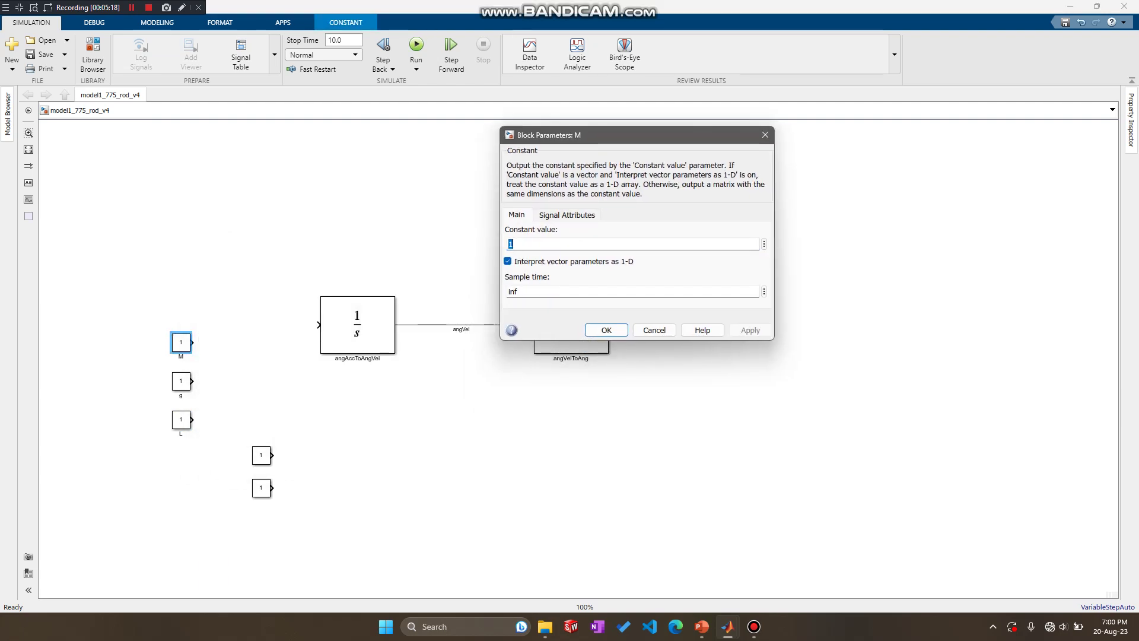
{"action": "type", "text": "0.5"}
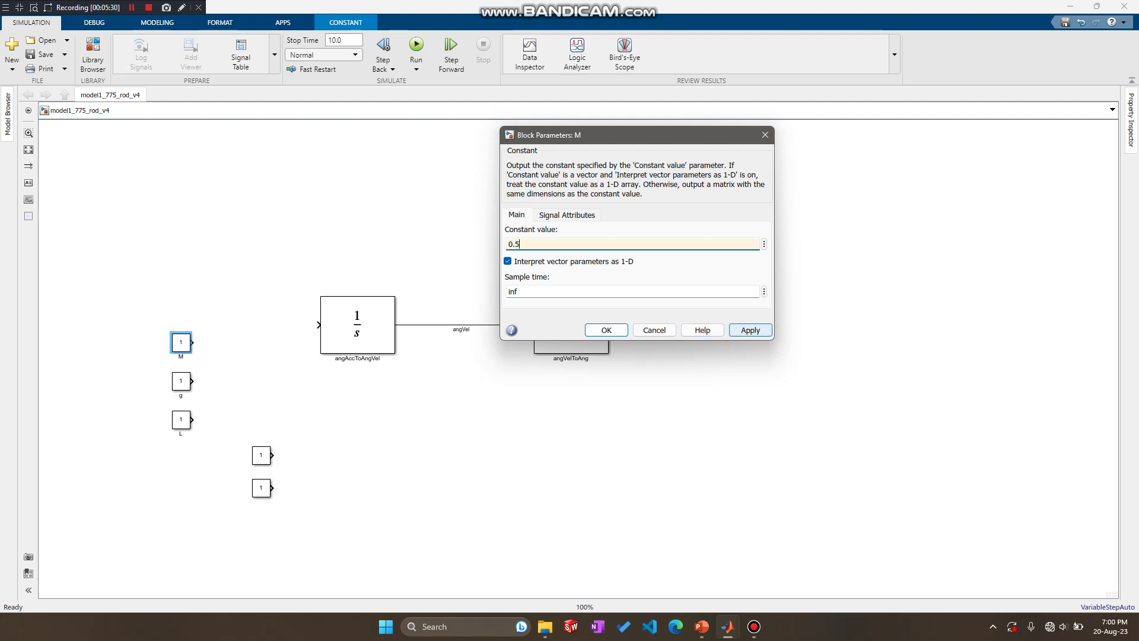
{"action": "left_click", "coordinate": [750, 330]}
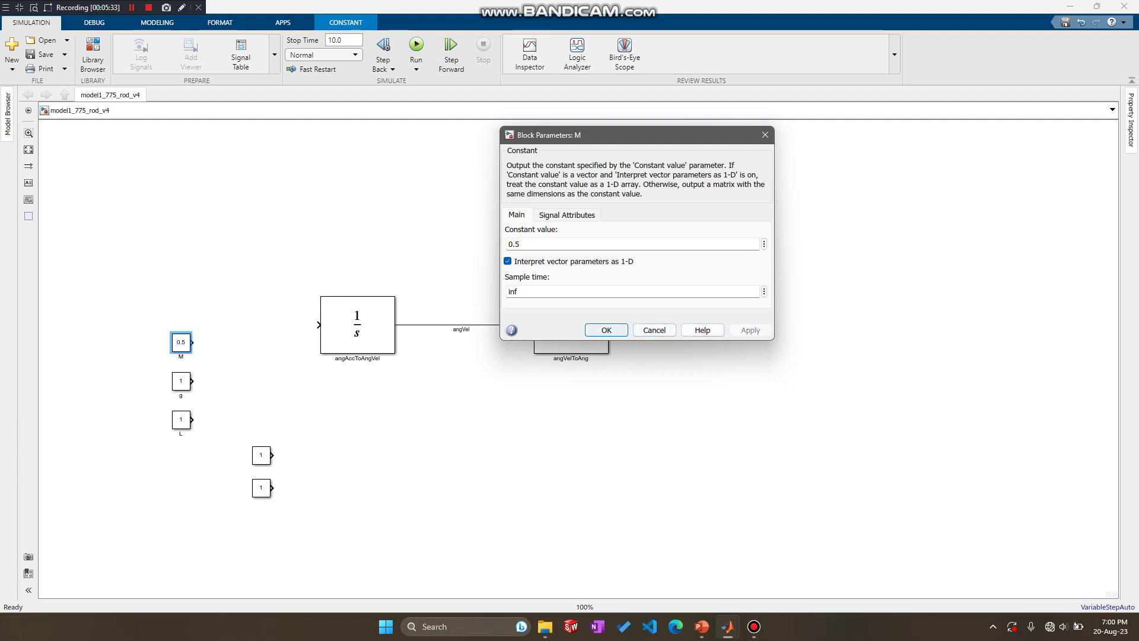
{"action": "left_click", "coordinate": [605, 330]}
{"action": "left_click", "coordinate": [162, 235]}
{"action": "left_click", "coordinate": [181, 342]}
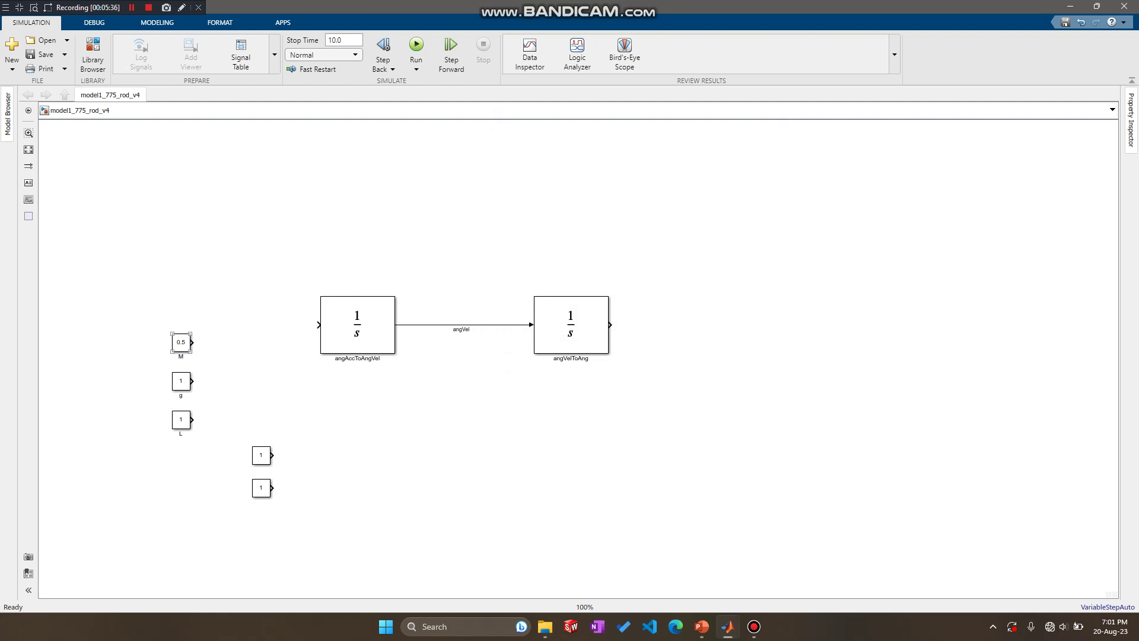
- Set the constant value of block g to 10
{"action": "double_click", "coordinate": [181, 381]}
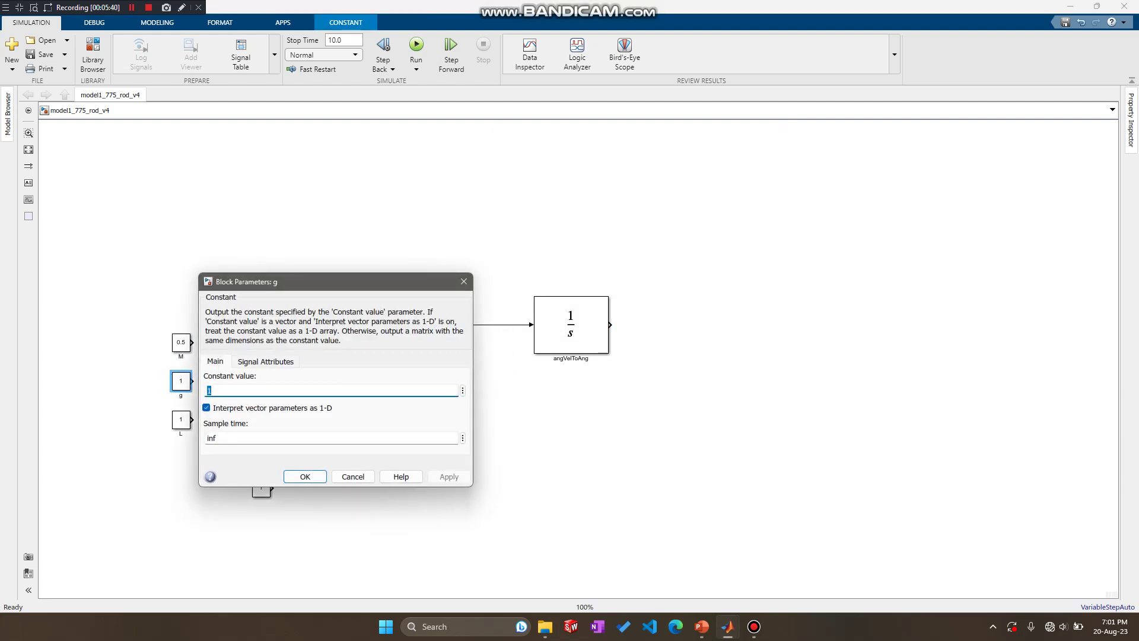
{"action": "type", "text": "10"}
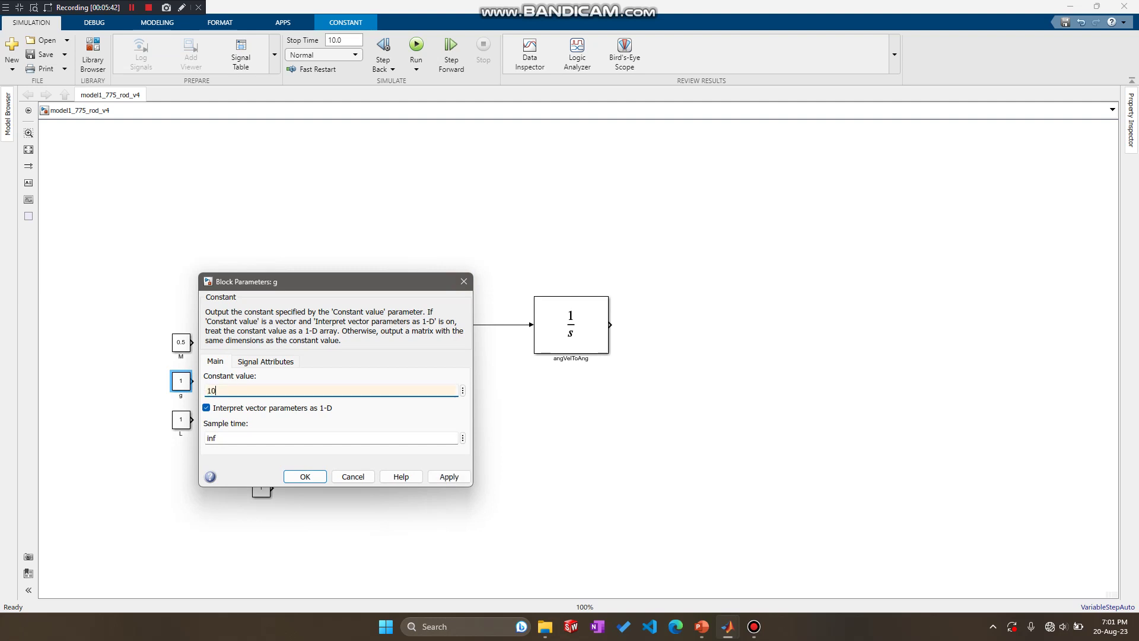
{"action": "left_click", "coordinate": [449, 476]}
{"action": "left_click", "coordinate": [304, 476]}
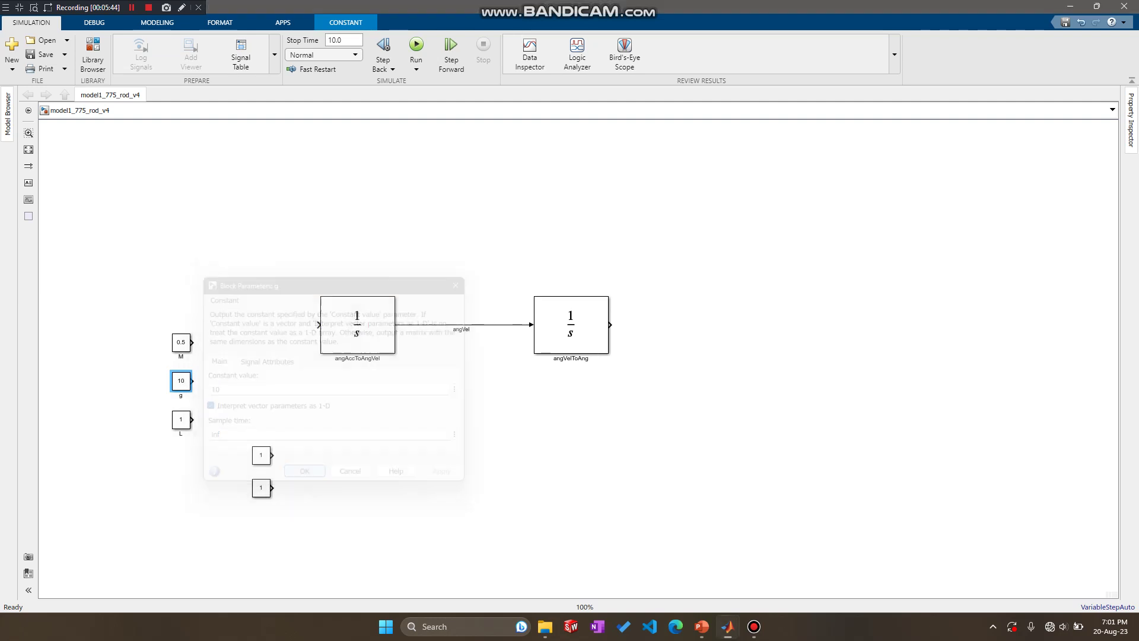
- Set the constant value of block L to 0.2
{"action": "double_click", "coordinate": [181, 419]}
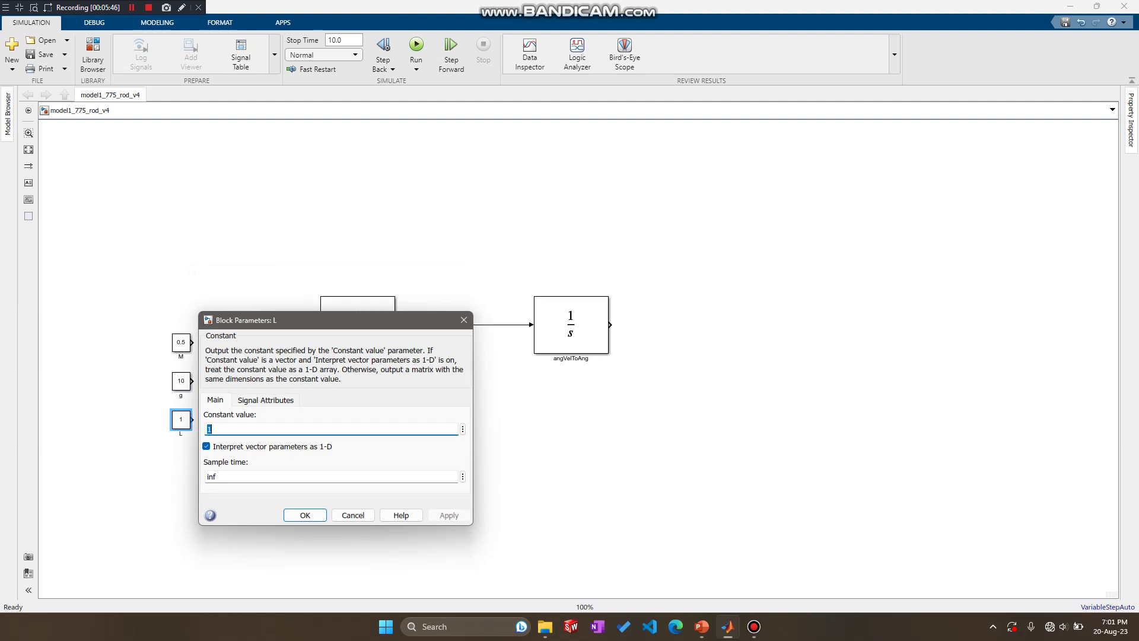
{"action": "left_click_drag", "start_coordinate": [356, 320], "coordinate": [813, 190]}
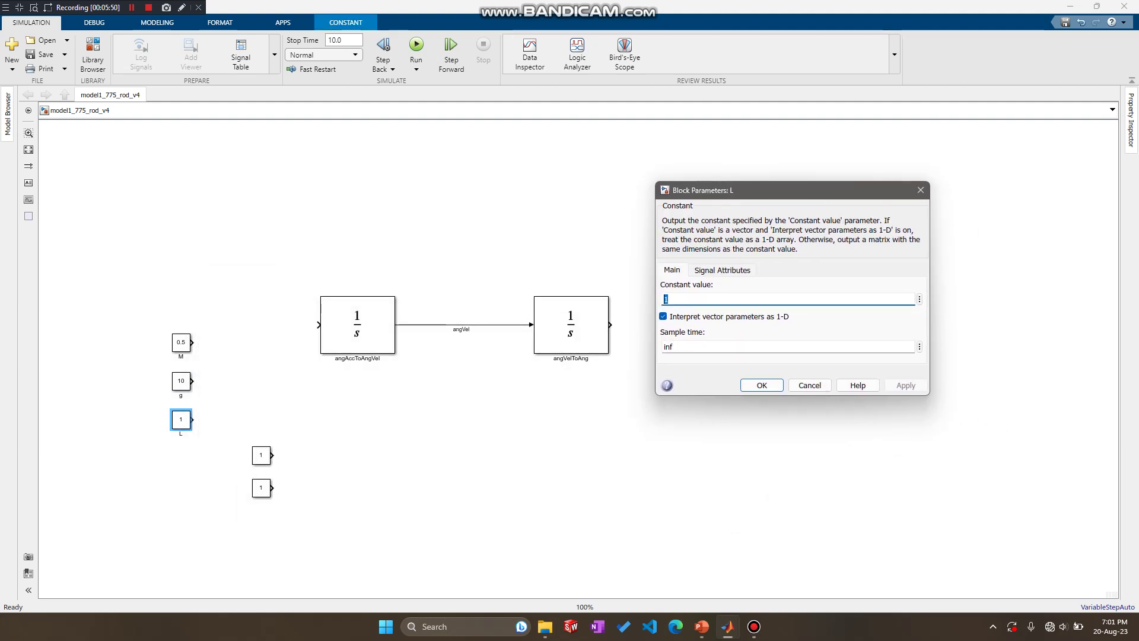
{"action": "type", "text": "0.2"}
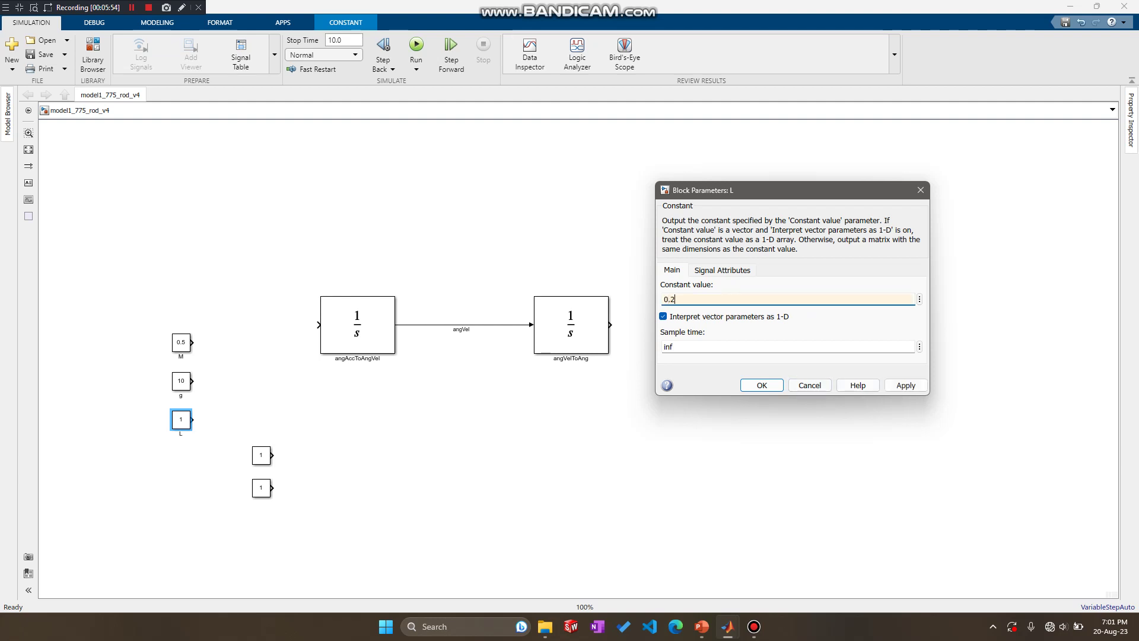
{"action": "left_click", "coordinate": [904, 385]}
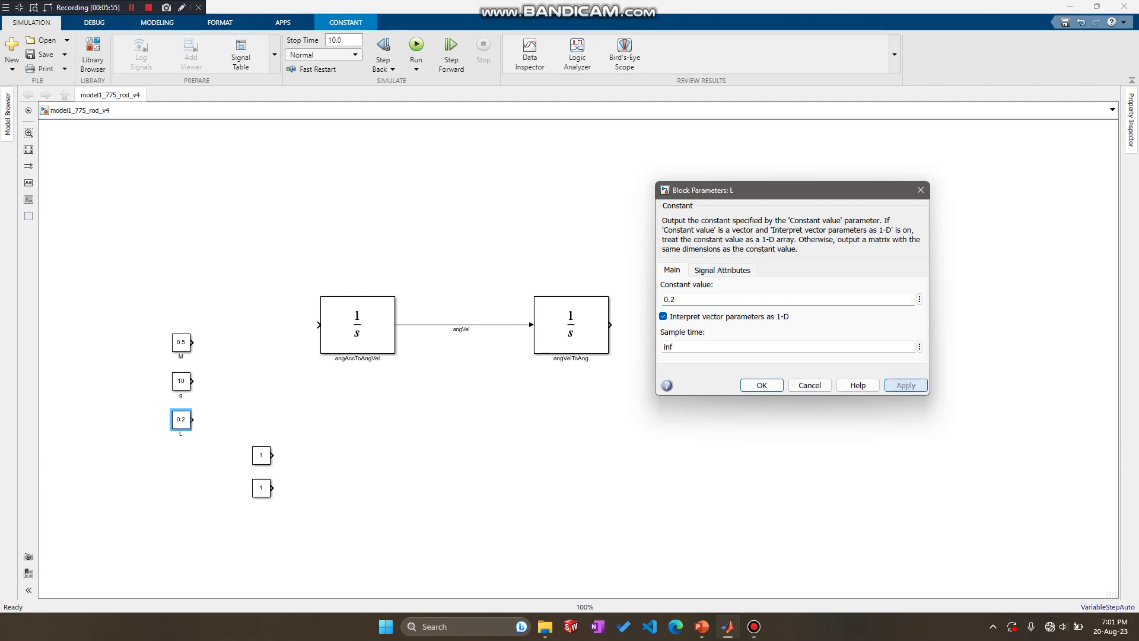
{"action": "left_click", "coordinate": [761, 385]}
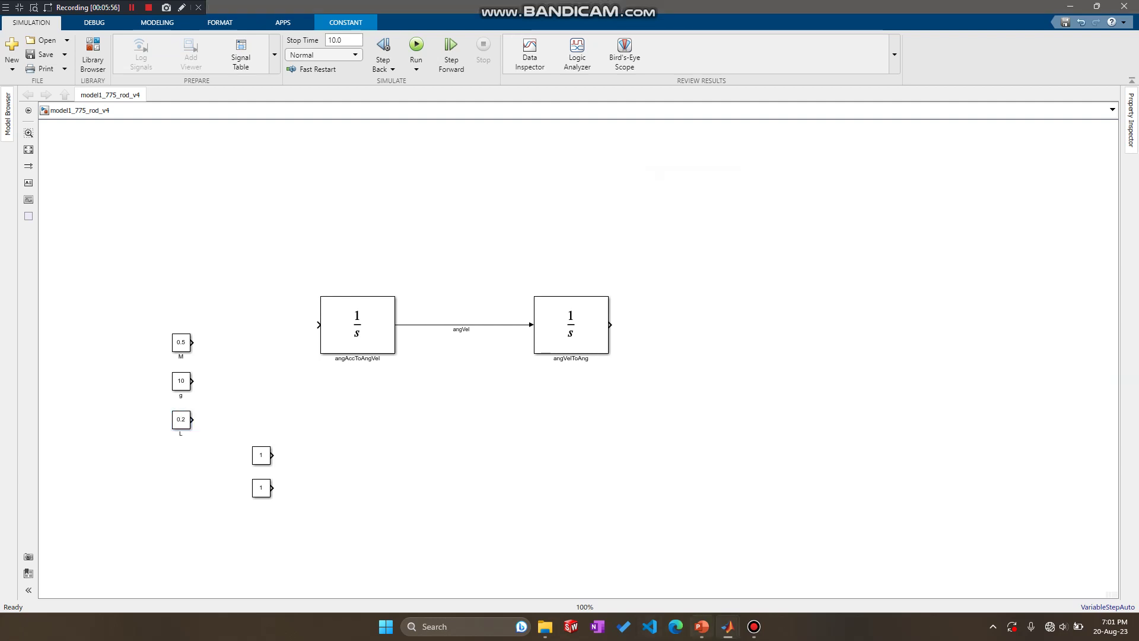
- Switch to the PowerPoint lecture slides and examine the Step 2 slide for the values of constants a and b
{"action": "mouse_move", "coordinate": [702, 626]}
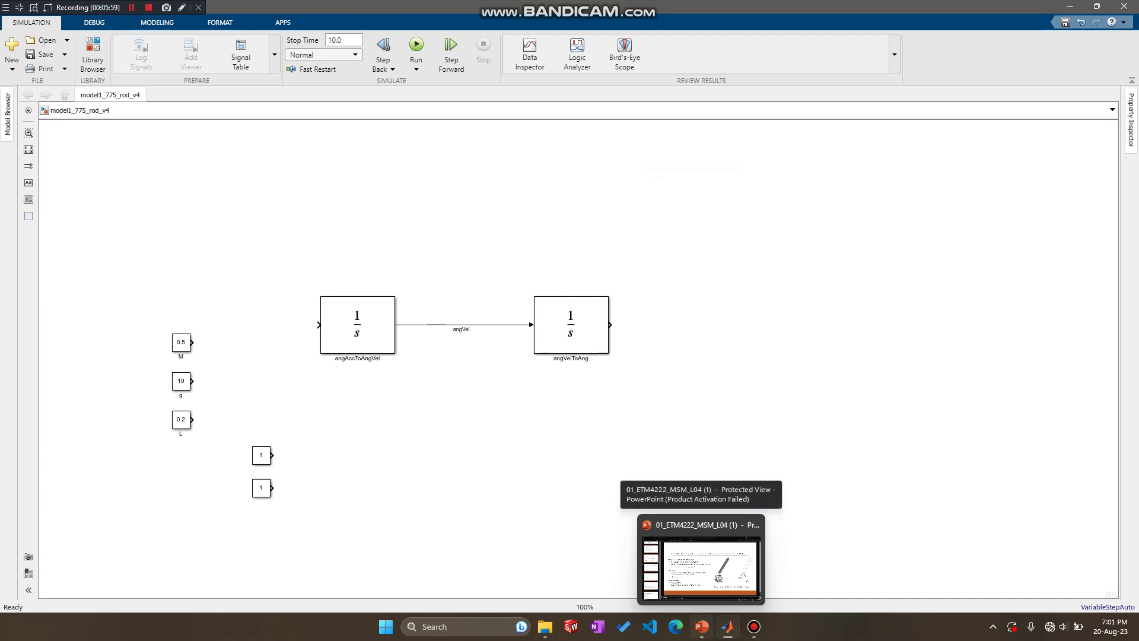
{"action": "left_click", "coordinate": [700, 563]}
{"action": "scroll", "coordinate": [88, 356], "scroll_direction": "down", "scroll_amount": 2}
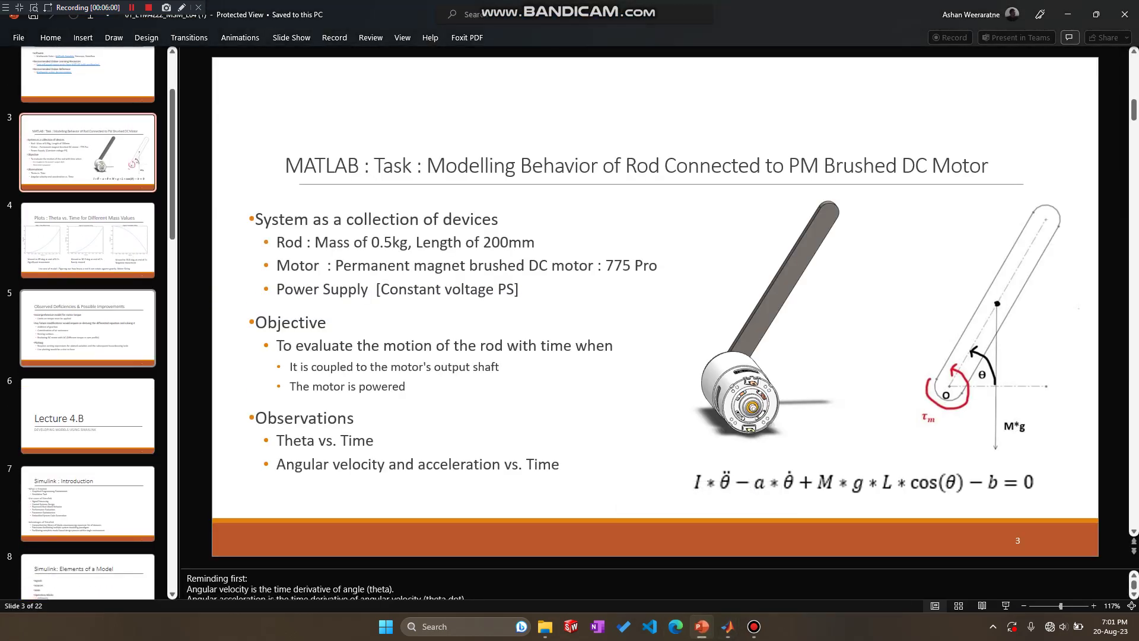
{"action": "left_click", "coordinate": [88, 240]}
{"action": "scroll", "coordinate": [88, 374], "scroll_direction": "down", "scroll_amount": 1}
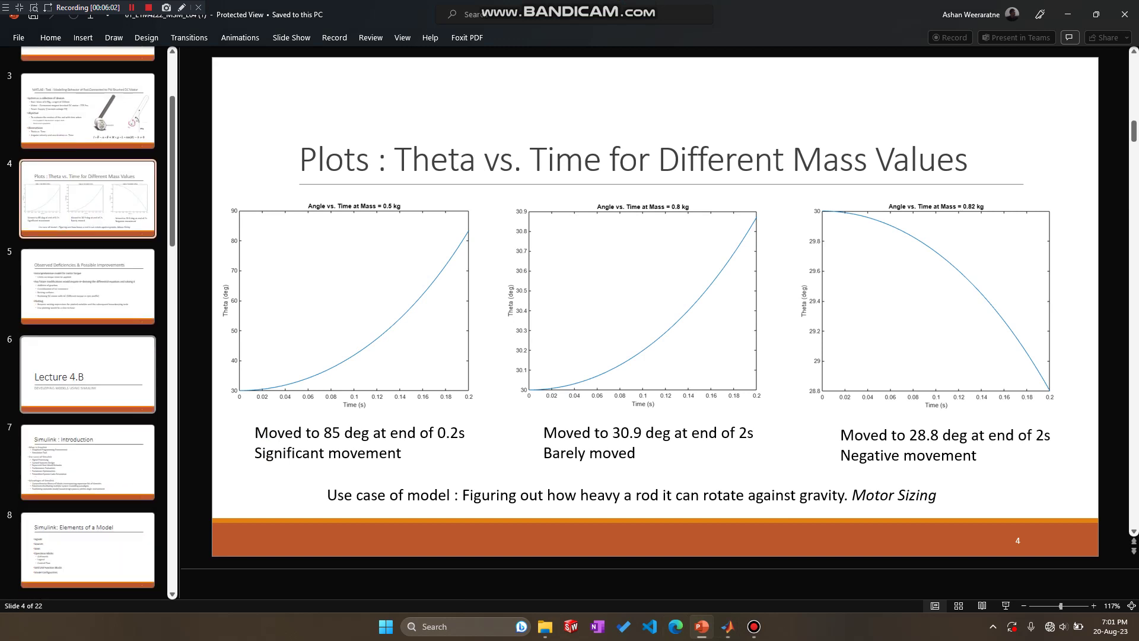
{"action": "scroll", "coordinate": [88, 321], "scroll_direction": "down", "scroll_amount": 20}
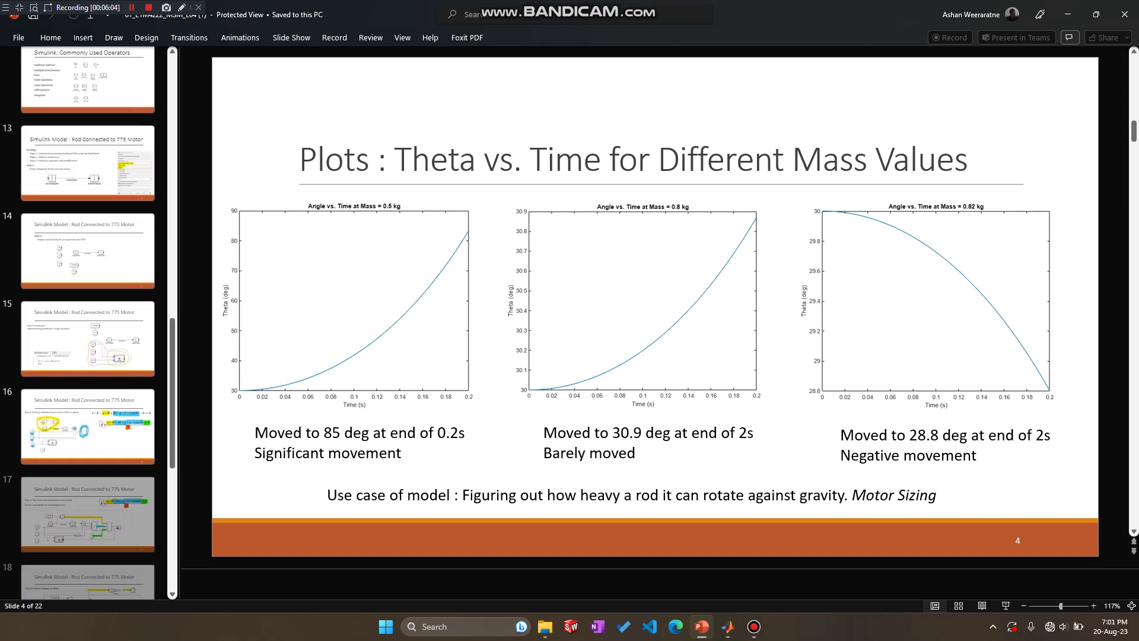
{"action": "scroll", "coordinate": [88, 356], "scroll_direction": "down", "scroll_amount": 1}
{"action": "left_click", "coordinate": [88, 321]}
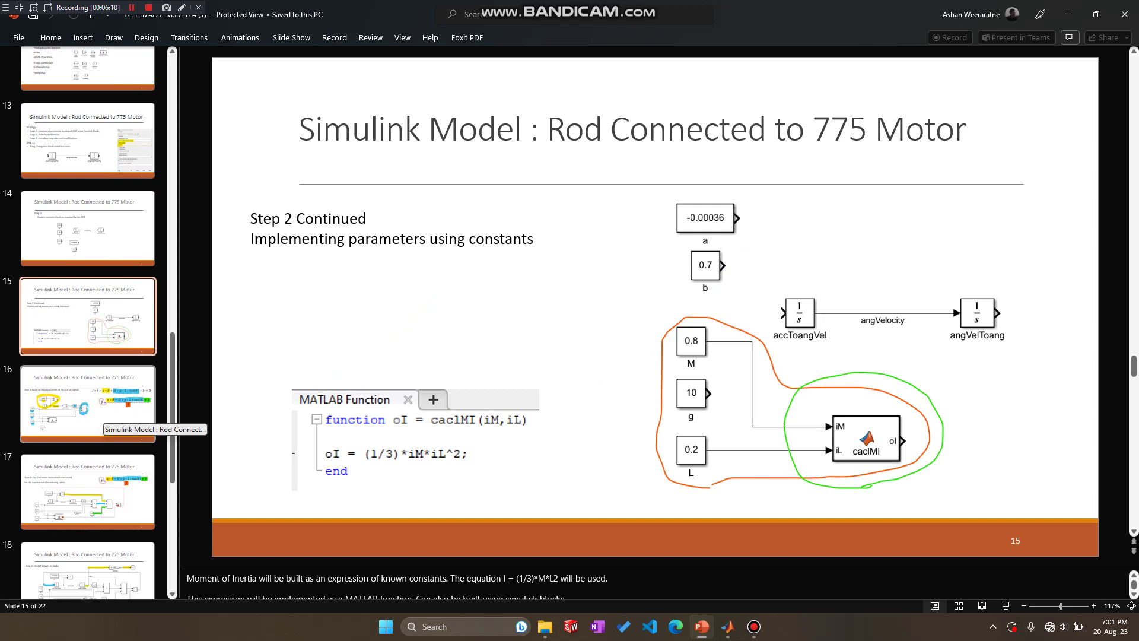
{"action": "scroll", "coordinate": [95, 415], "scroll_direction": "down", "scroll_amount": 3}
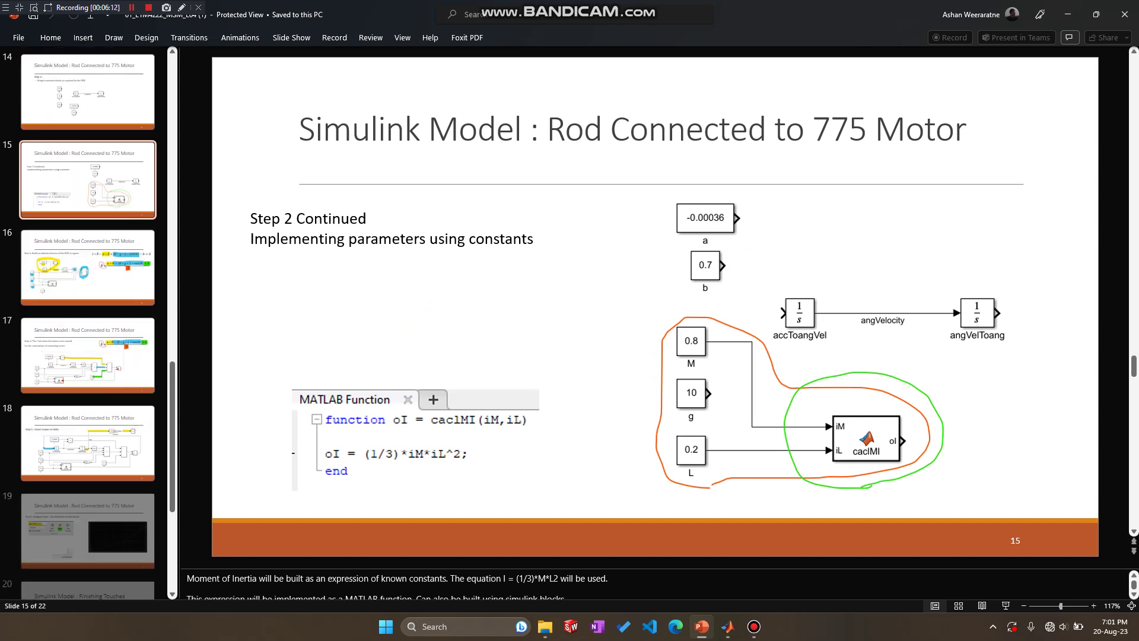
{"action": "left_click", "coordinate": [87, 167]}
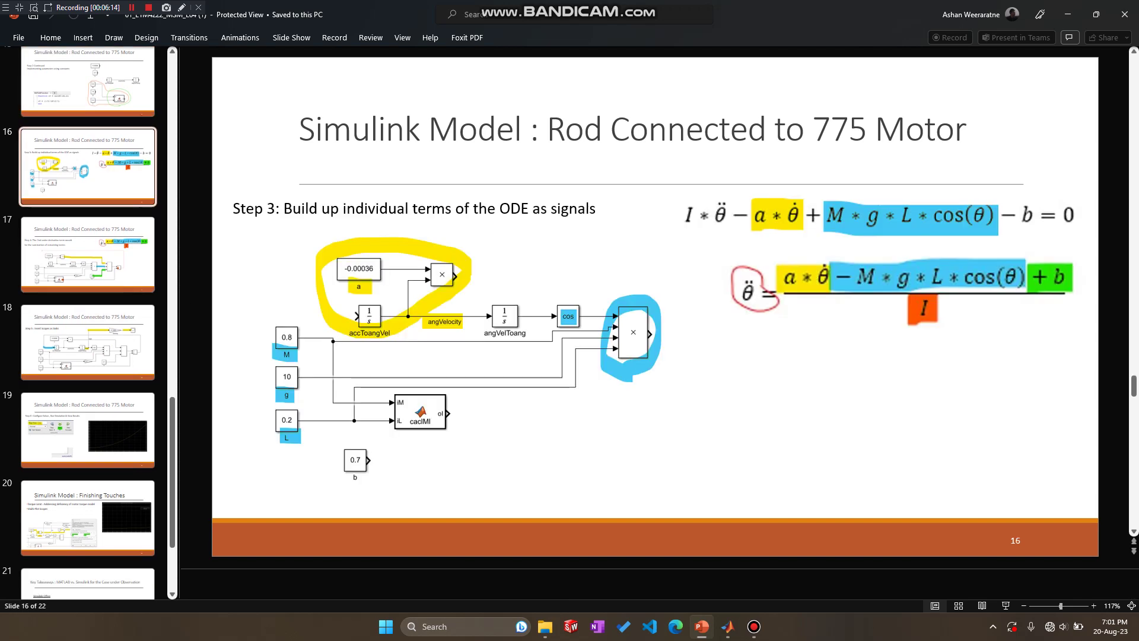
{"action": "scroll", "coordinate": [87, 166], "scroll_direction": "up", "scroll_amount": 1}
{"action": "left_click", "coordinate": [87, 167]}
{"action": "scroll", "coordinate": [87, 166], "scroll_direction": "up", "scroll_amount": 1}
{"action": "left_click", "coordinate": [87, 166]}
{"action": "key", "text": "Page_Up"}
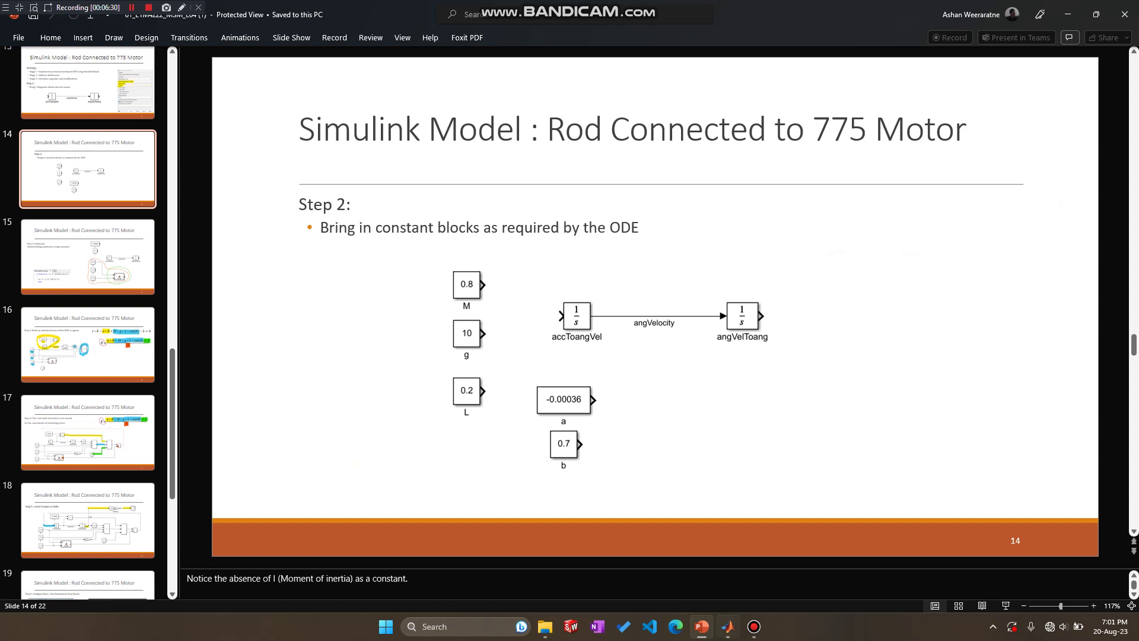
- Switch back to Simulink and set the upper of the two unnamed Constant blocks to -0.00036
{"action": "mouse_move", "coordinate": [728, 626]}
{"action": "left_click", "coordinate": [877, 563]}
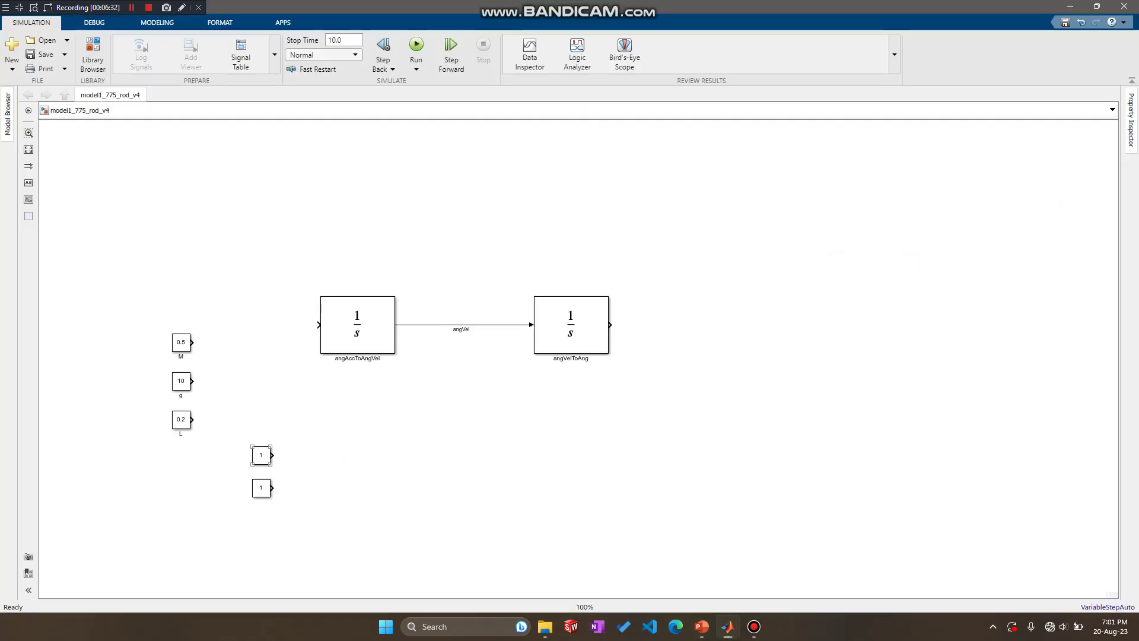
{"action": "double_click", "coordinate": [261, 455]}
{"action": "type", "text": "-"}
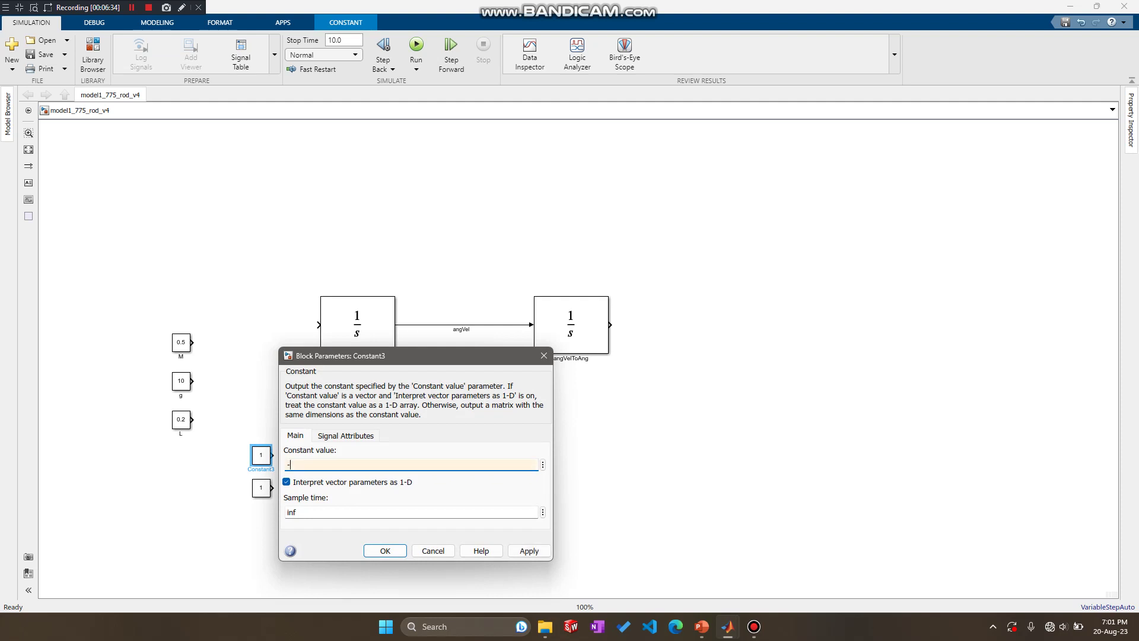
{"action": "type", "text": "0.00036"}
{"action": "left_click", "coordinate": [528, 550]}
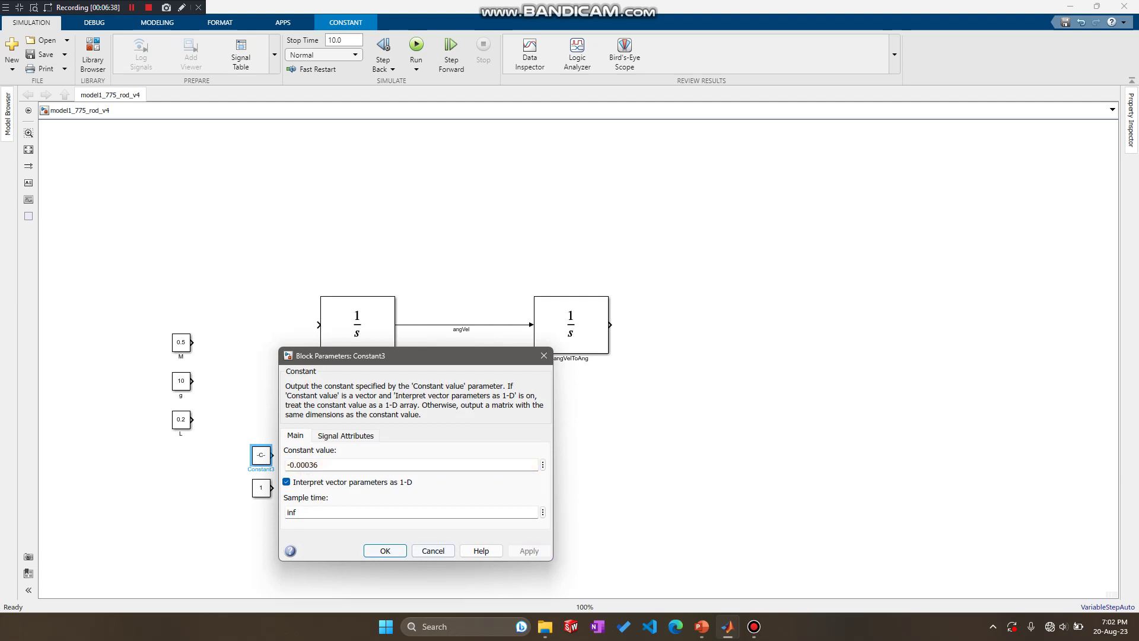
{"action": "left_click", "coordinate": [385, 550]}
- Name the -0.00036 Constant block a and enlarge it enough to display its full value
{"action": "double_click", "coordinate": [260, 469]}
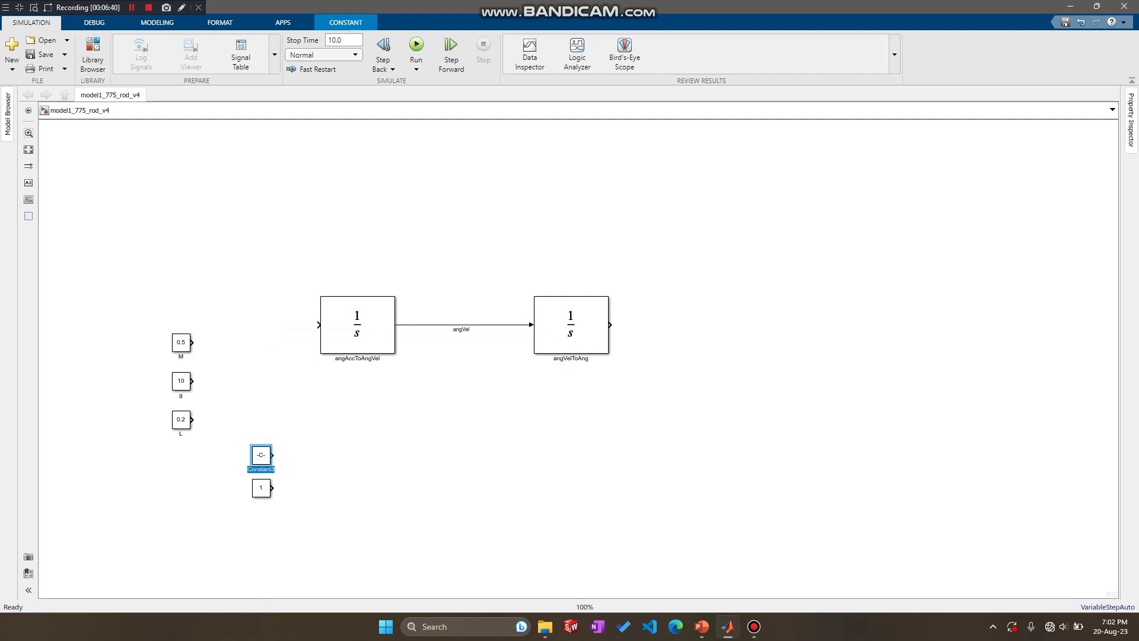
{"action": "type", "text": "a"}
{"action": "left_click", "coordinate": [315, 485]}
{"action": "left_click", "coordinate": [260, 454]}
{"action": "left_click_drag", "start_coordinate": [252, 446], "coordinate": [236, 440]}
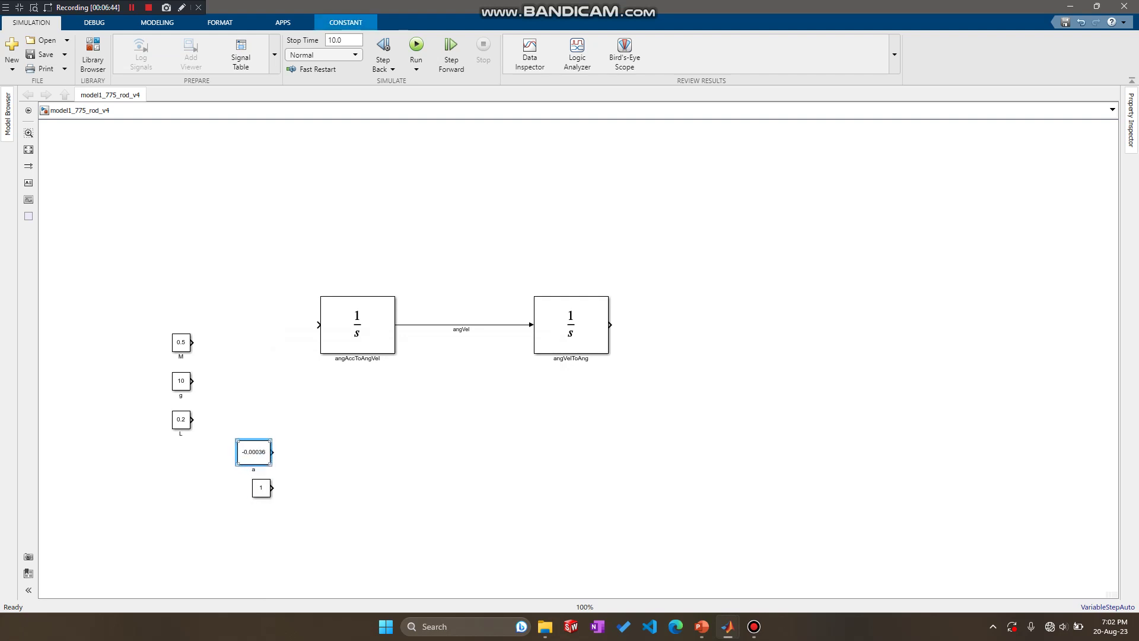
- Centre the remaining unnamed Constant block beneath block a and name it b
{"action": "left_click_drag", "start_coordinate": [261, 488], "coordinate": [255, 487]}
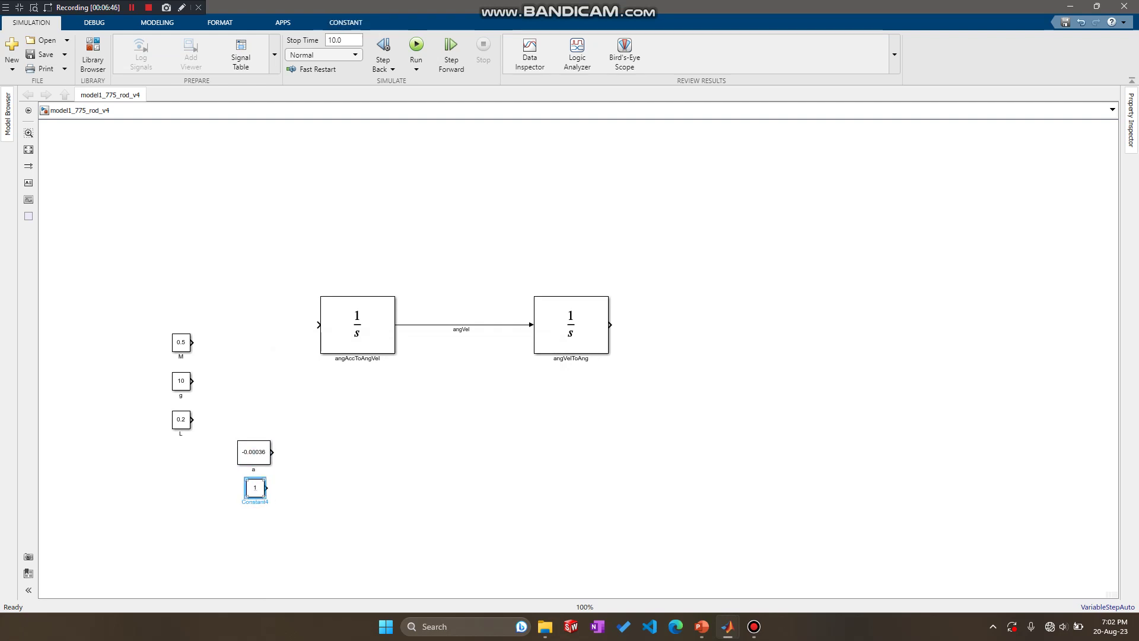
{"action": "double_click", "coordinate": [254, 501]}
{"action": "type", "text": "b"}
{"action": "left_click", "coordinate": [295, 499]}
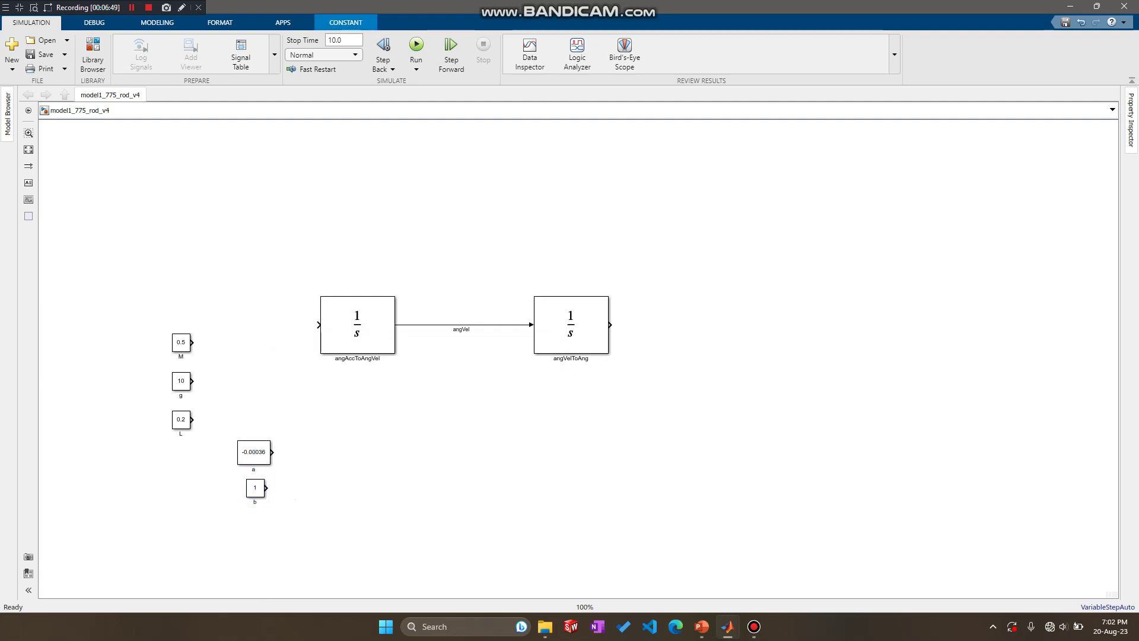
- Set the constant value of block b to 0.7
{"action": "double_click", "coordinate": [255, 487]}
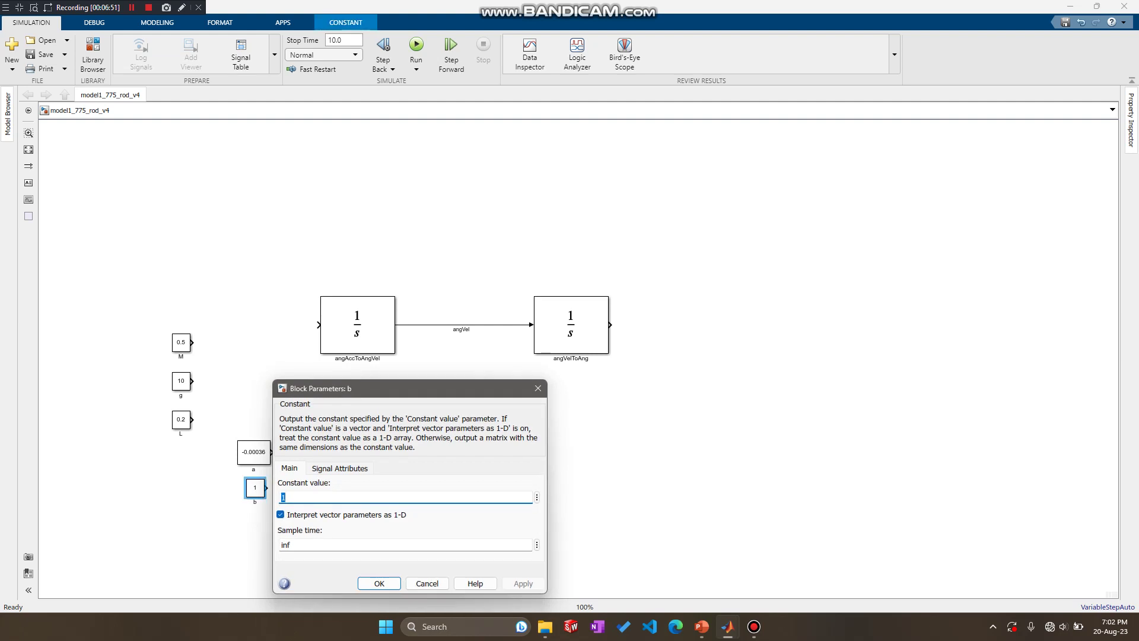
{"action": "type", "text": "0."}
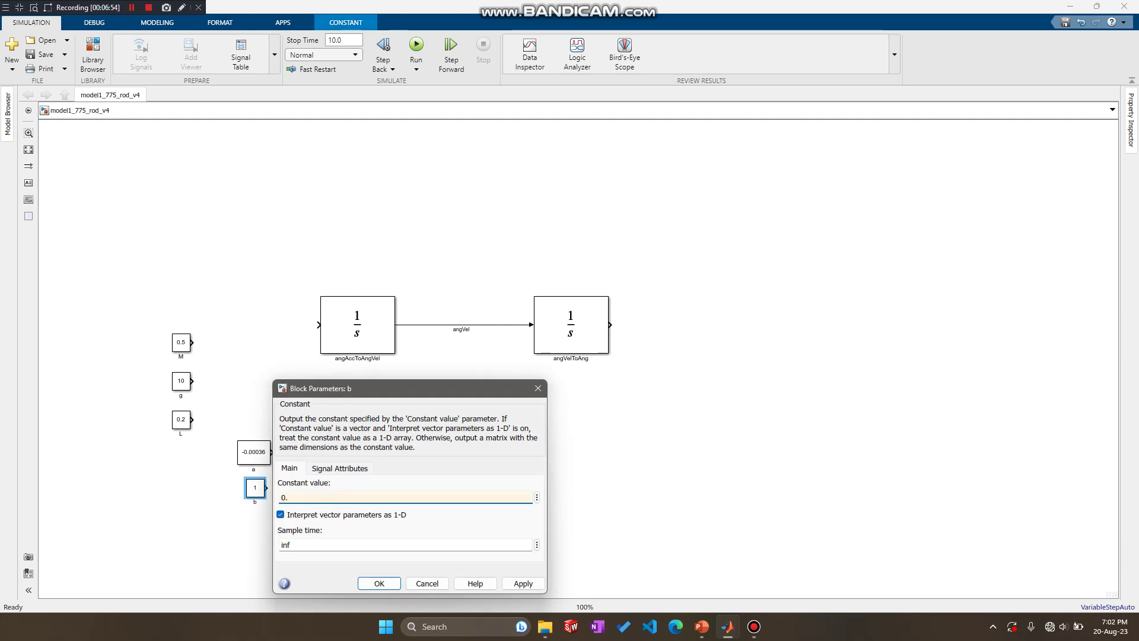
{"action": "type", "text": "7"}
{"action": "key", "text": "BackSpace"}
{"action": "key", "text": "BackSpace"}
{"action": "type", "text": ".7"}
{"action": "left_click", "coordinate": [522, 583]}
{"action": "left_click", "coordinate": [378, 583]}
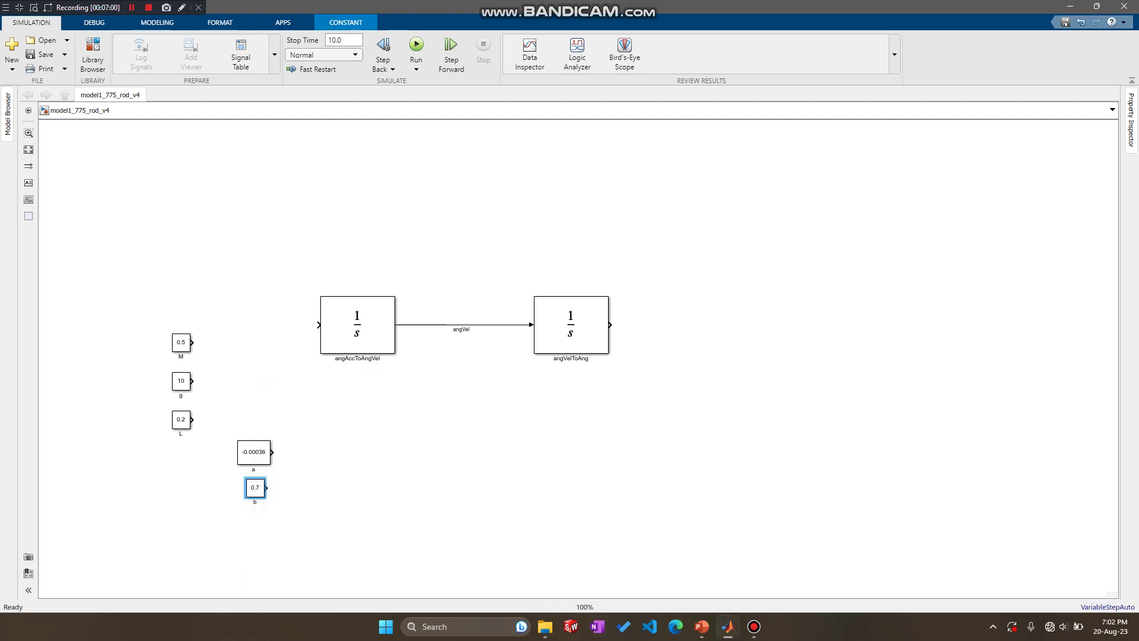
- Move blocks a and b together slightly lower on the canvas, away from block L
{"action": "key", "text": "Escape"}
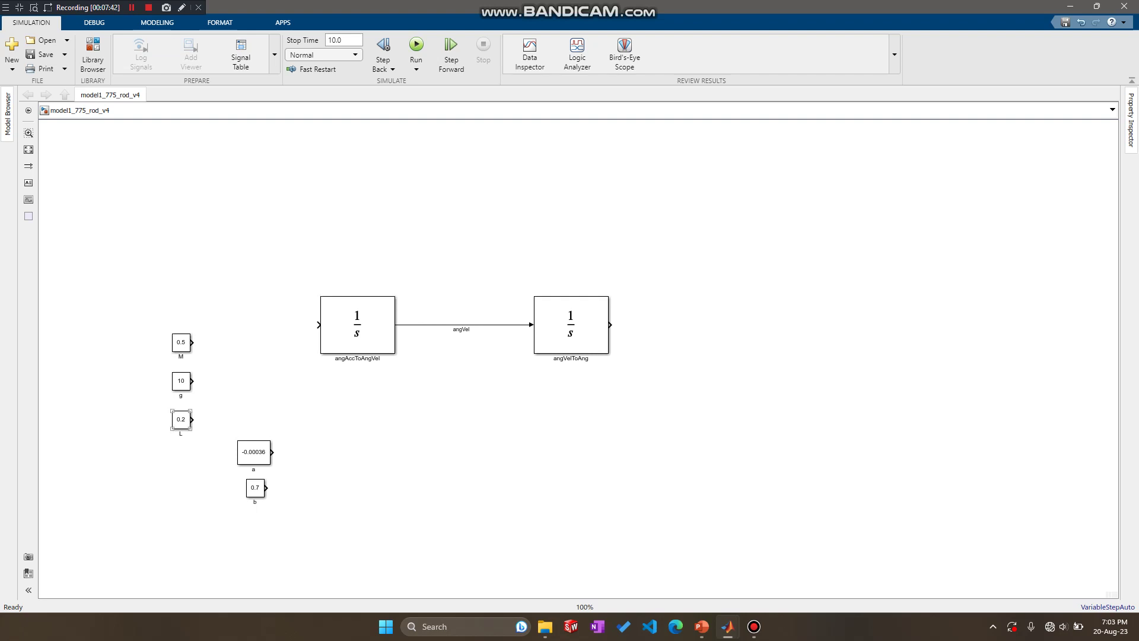
{"action": "key", "text": "Escape"}
{"action": "left_click_drag", "start_coordinate": [307, 553], "coordinate": [251, 479]}
{"action": "key", "text": "Escape"}
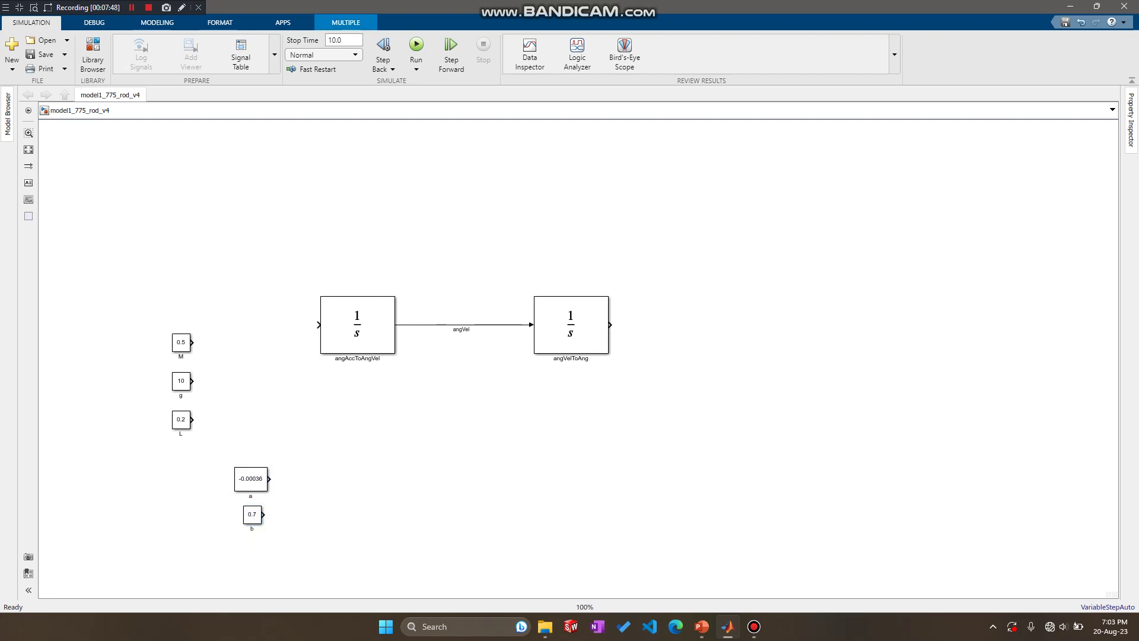
- Add a MATLAB Function block and place it below angAccToAngVel, level with block L
{"action": "double_click", "coordinate": [384, 444]}
{"action": "type", "text": "matl"}
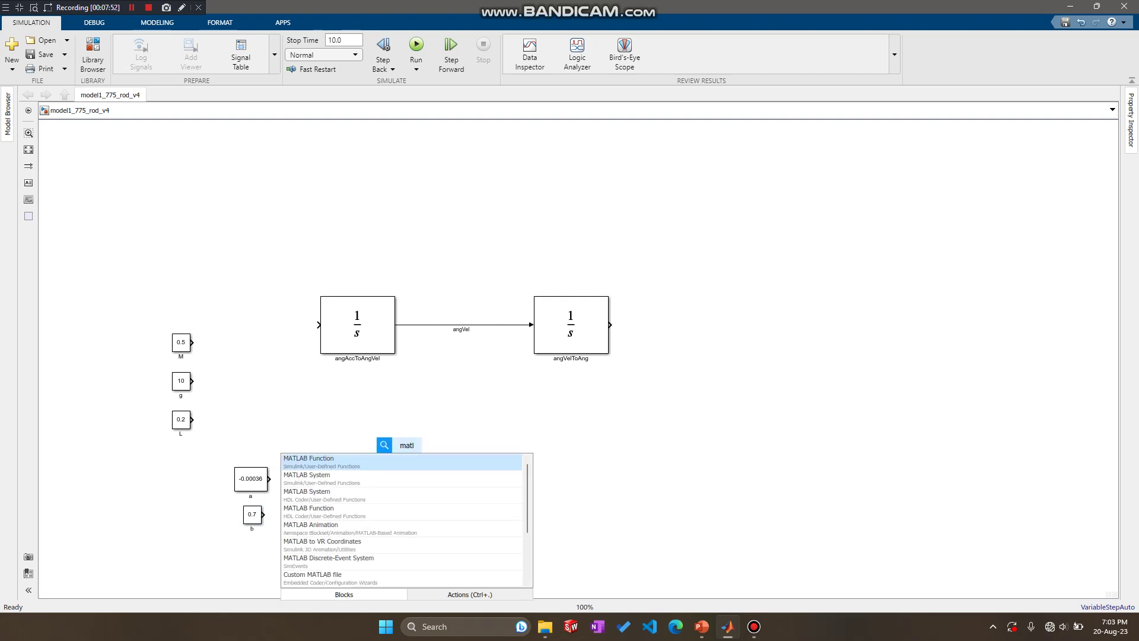
{"action": "key", "text": "Return"}
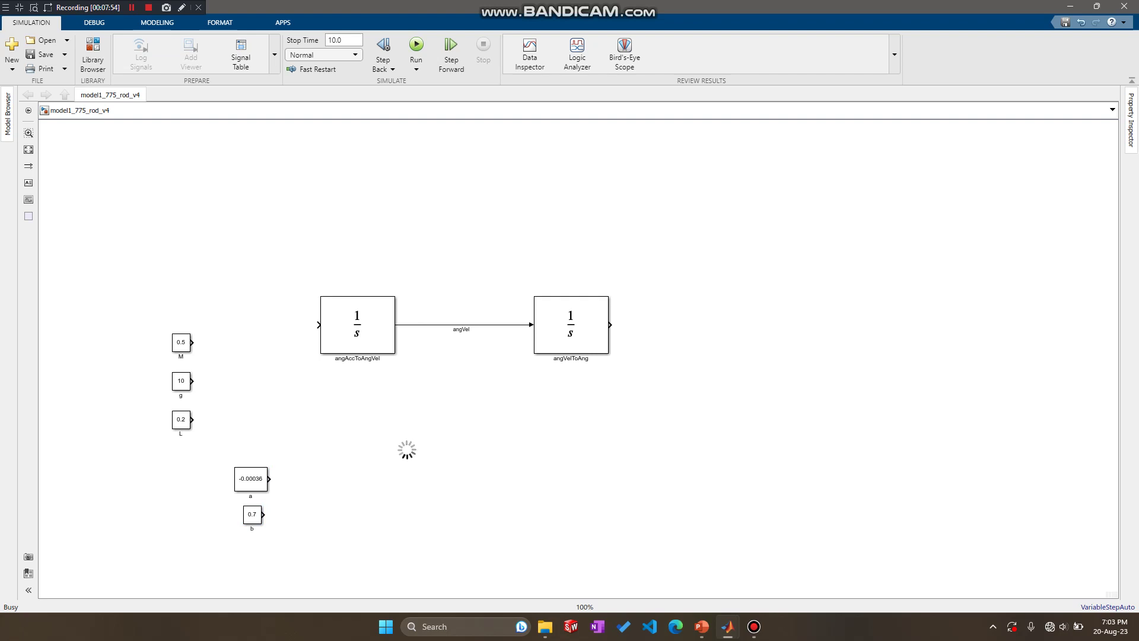
{"action": "left_click_drag", "start_coordinate": [407, 449], "coordinate": [341, 419]}
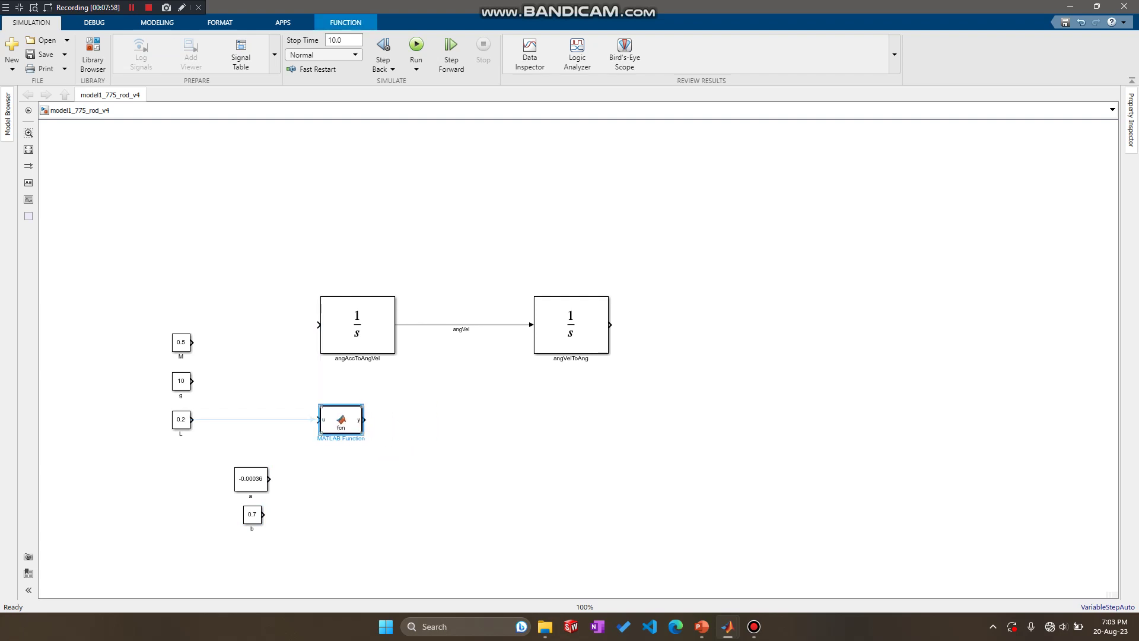
- Open the MATLAB Function block's code, close the function with end, and delete the default y = u; line
{"action": "double_click", "coordinate": [342, 419]}
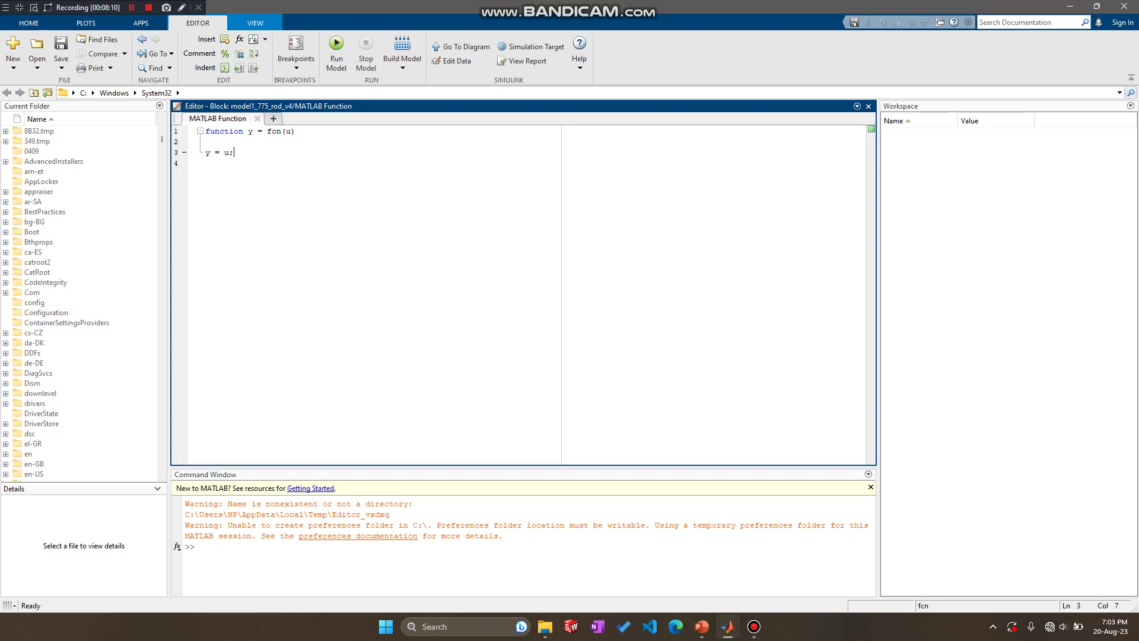
{"action": "key", "text": "Return"}
{"action": "type", "text": "end"}
{"action": "left_click_drag", "start_coordinate": [233, 153], "coordinate": [205, 153]}
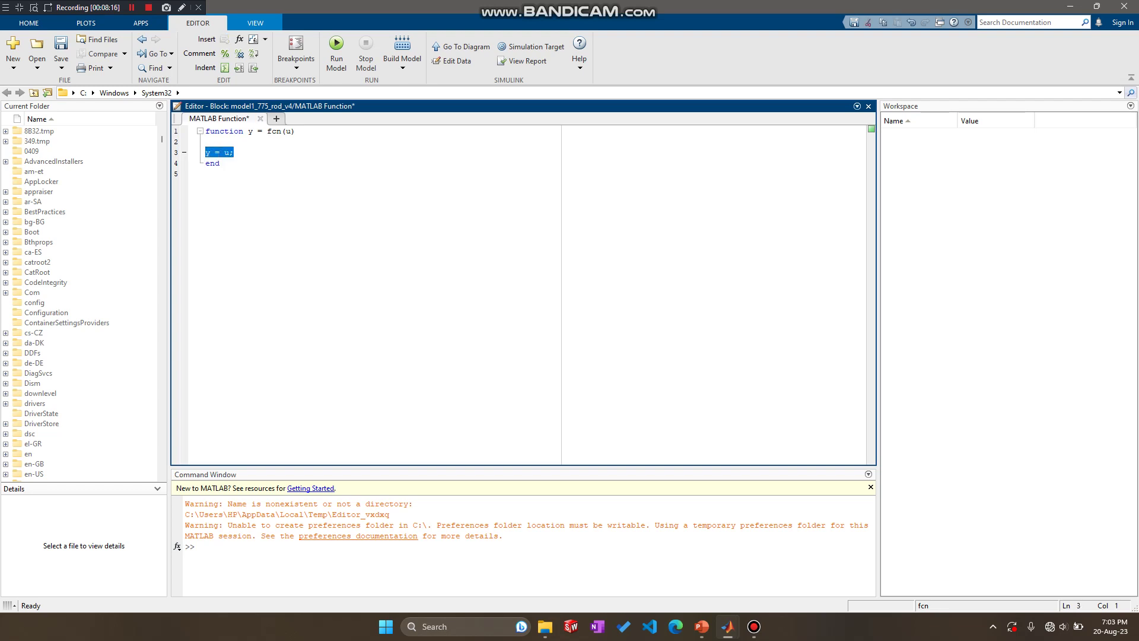
{"action": "key", "text": "BackSpace"}
{"action": "key", "text": "BackSpace"}
- Rewrite the function signature so that calcI takes Mass and Length as inputs and returns I
{"action": "left_click_drag", "start_coordinate": [253, 132], "coordinate": [248, 131]}
{"action": "type", "text": "I"}
{"action": "double_click", "coordinate": [274, 131]}
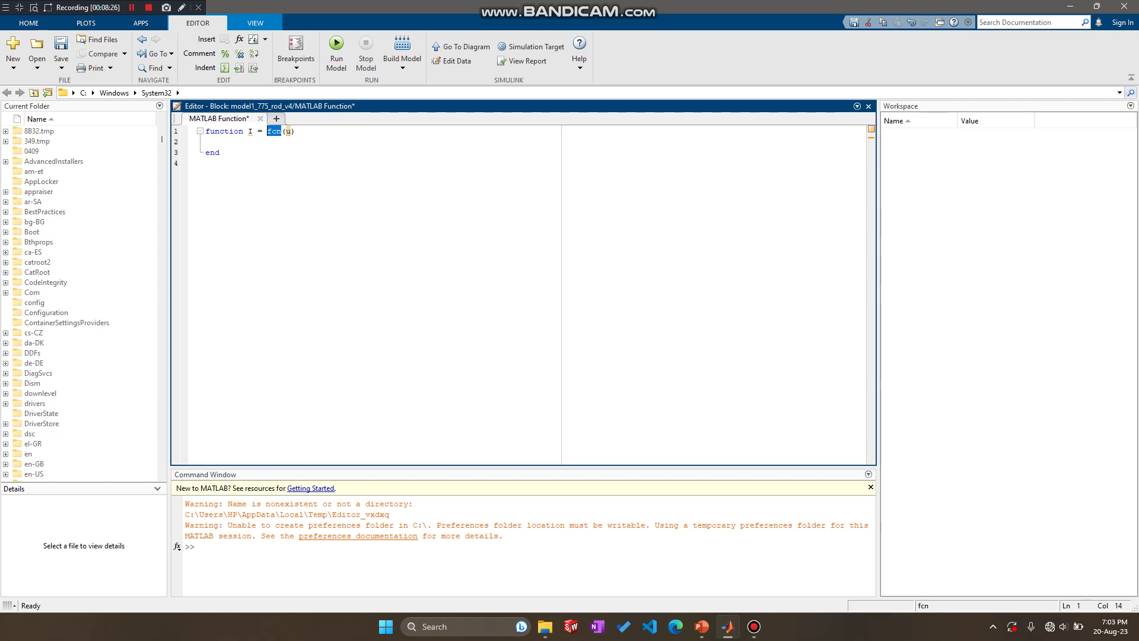
{"action": "type", "text": "calcI"}
{"action": "double_click", "coordinate": [298, 131]}
{"action": "type", "text": "Mass,L"}
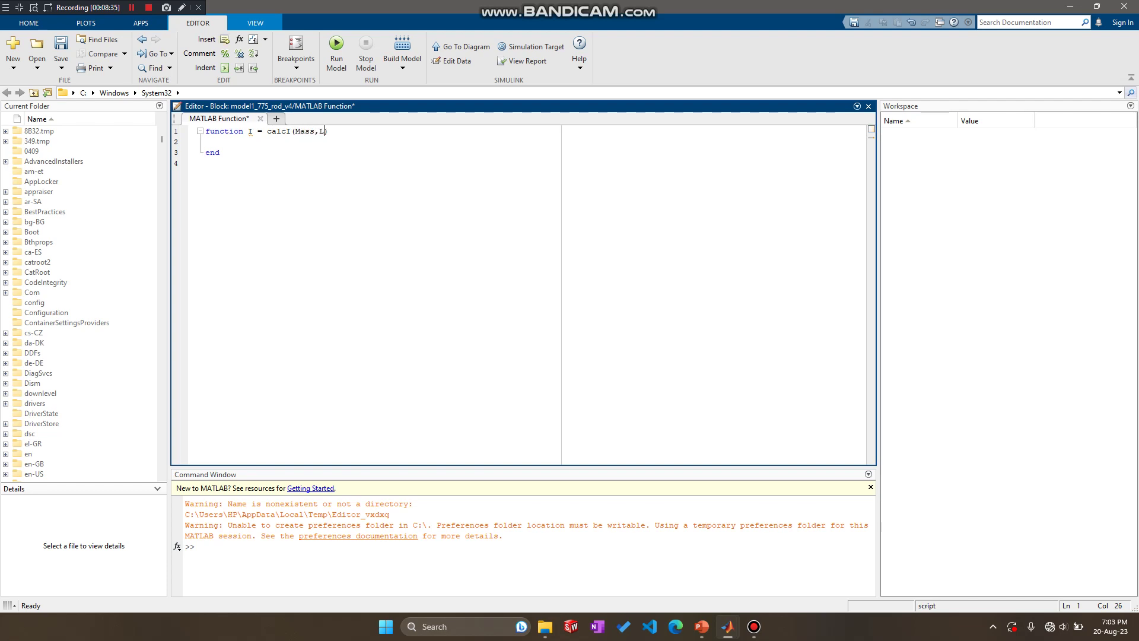
{"action": "type", "text": "ength"}
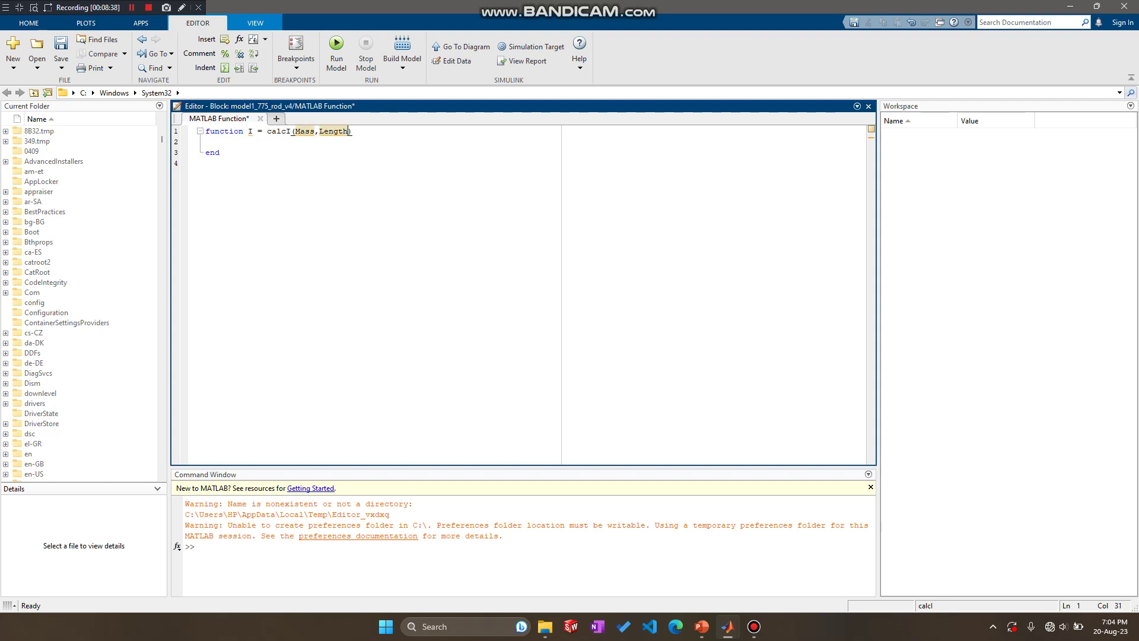
- Add the line I = (1/3)*M*L^2; as the body of calcI and save the function
{"action": "key", "text": "Return"}
{"action": "type", "text": "I = (1/3)*M*L^2;"}
{"action": "left_click", "coordinate": [205, 152]}
{"action": "key", "text": "BackSpace"}
{"action": "key", "text": "ctrl+s"}
- Switch to the model1_775_rod_v4 Simulink model and enlarge the calcI block so its port labels no longer overlap
{"action": "mouse_move", "coordinate": [728, 626]}
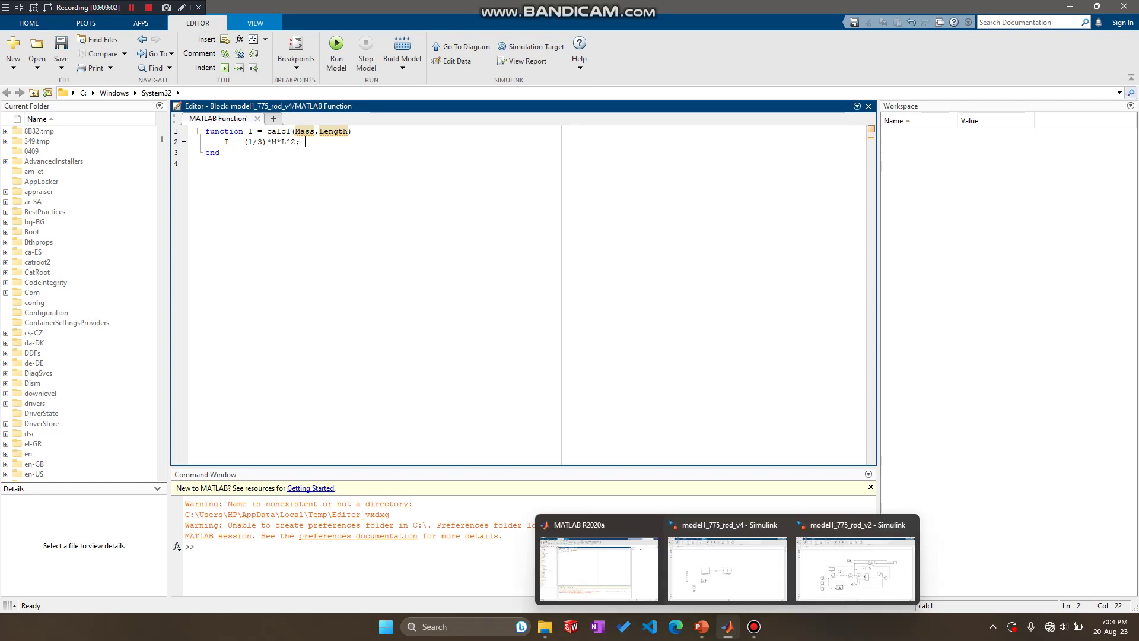
{"action": "left_click", "coordinate": [727, 568]}
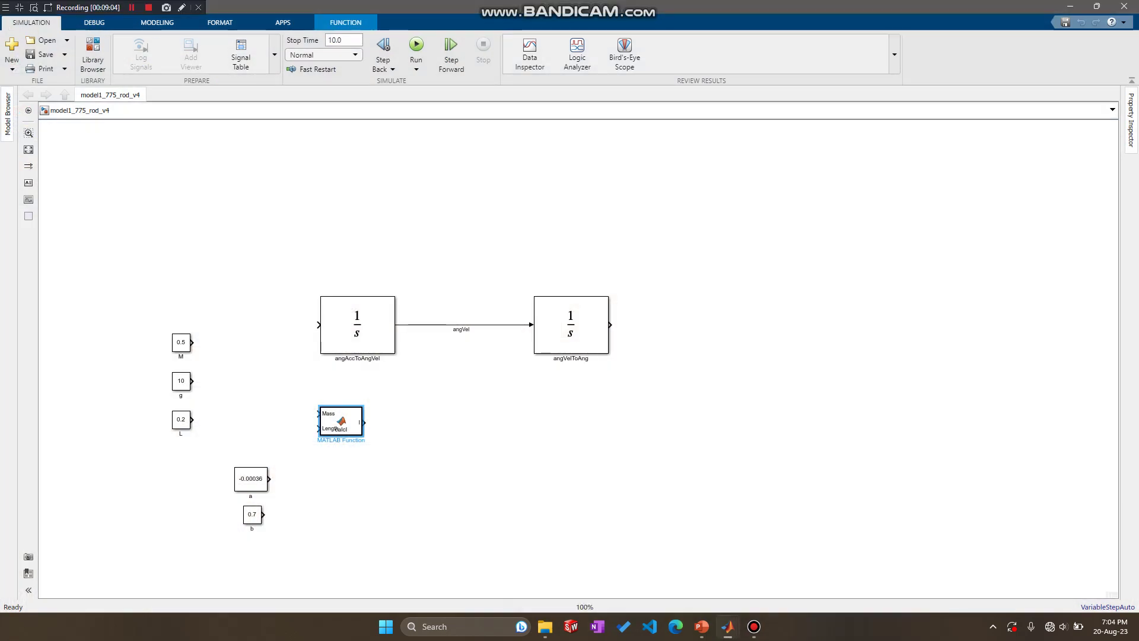
{"action": "mouse_move", "coordinate": [362, 434]}
{"action": "left_mouse_down"}
{"action": "mouse_move", "coordinate": [407, 455]}
{"action": "mouse_move", "coordinate": [357, 419]}
{"action": "left_mouse_up"}
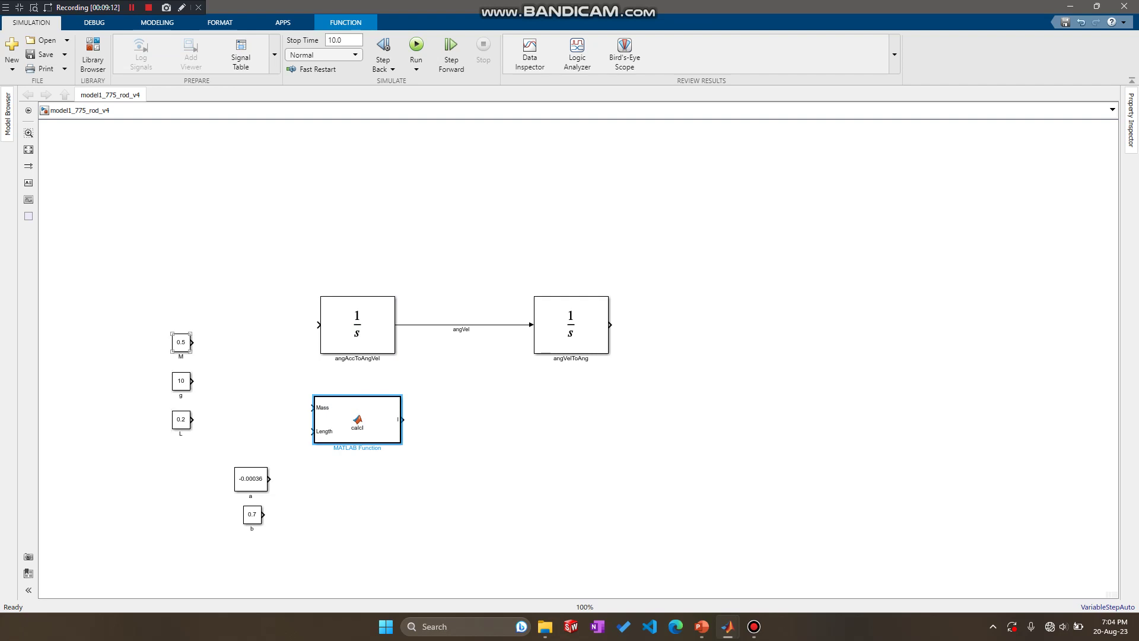
- Connect M to calcI's Mass input and L to its Length input, moving L down to straighten its line
{"action": "mouse_move", "coordinate": [193, 342]}
{"action": "left_mouse_down"}
{"action": "mouse_move", "coordinate": [264, 394]}
{"action": "mouse_move", "coordinate": [313, 407]}
{"action": "left_mouse_up"}
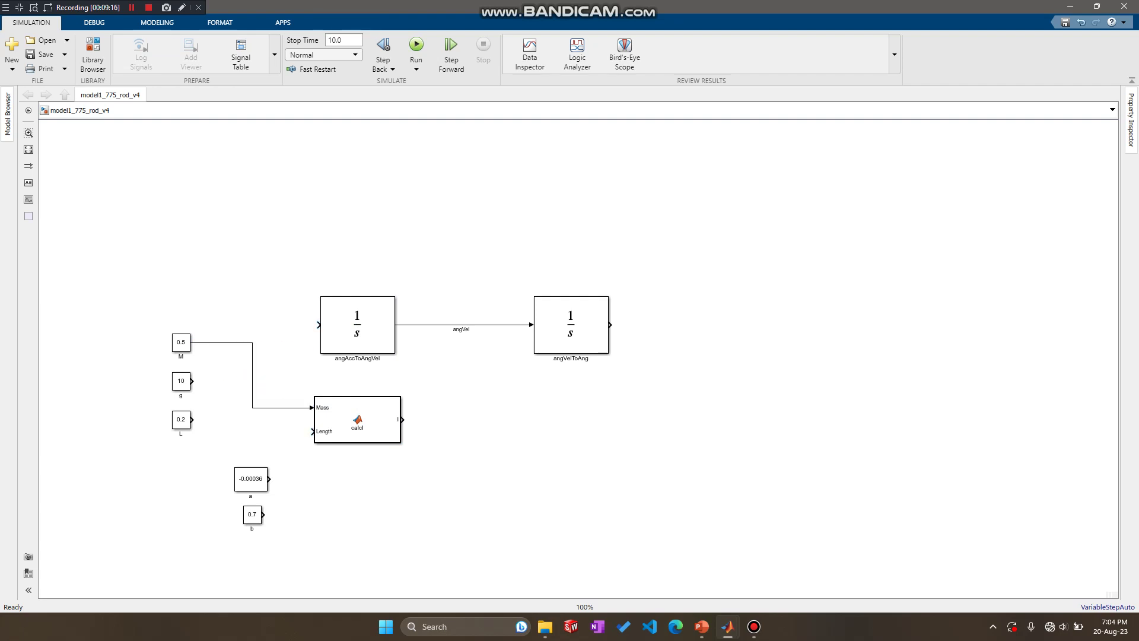
{"action": "left_click_drag", "start_coordinate": [192, 420], "coordinate": [313, 432]}
{"action": "left_click_drag", "start_coordinate": [181, 418], "coordinate": [181, 431]}
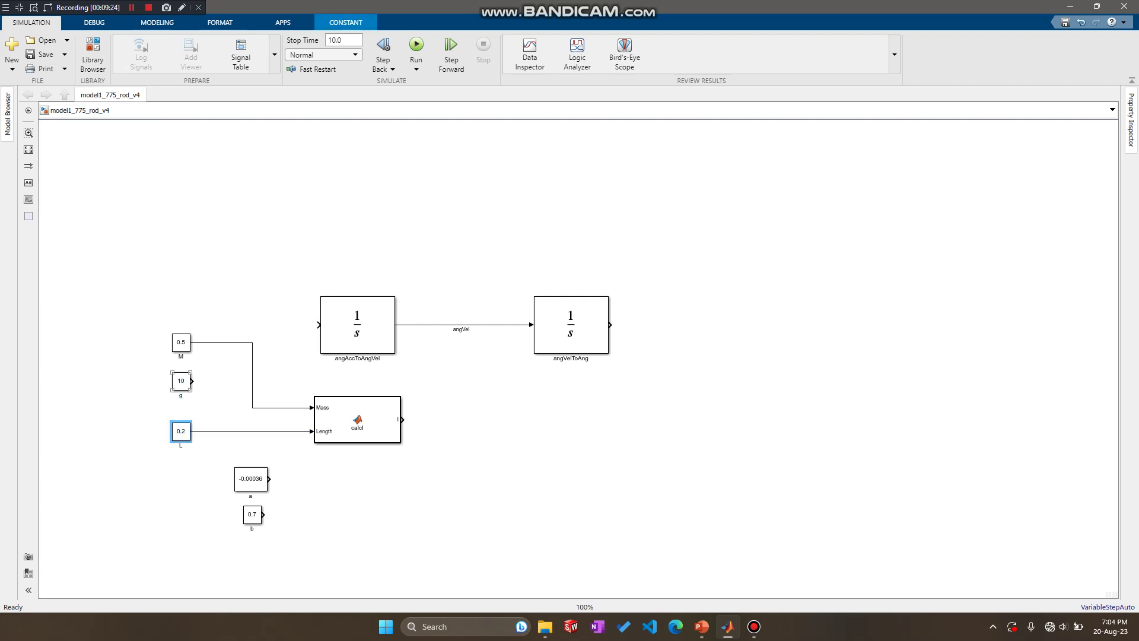
{"action": "double_click", "coordinate": [358, 419]}
{"action": "key", "text": "Escape"}
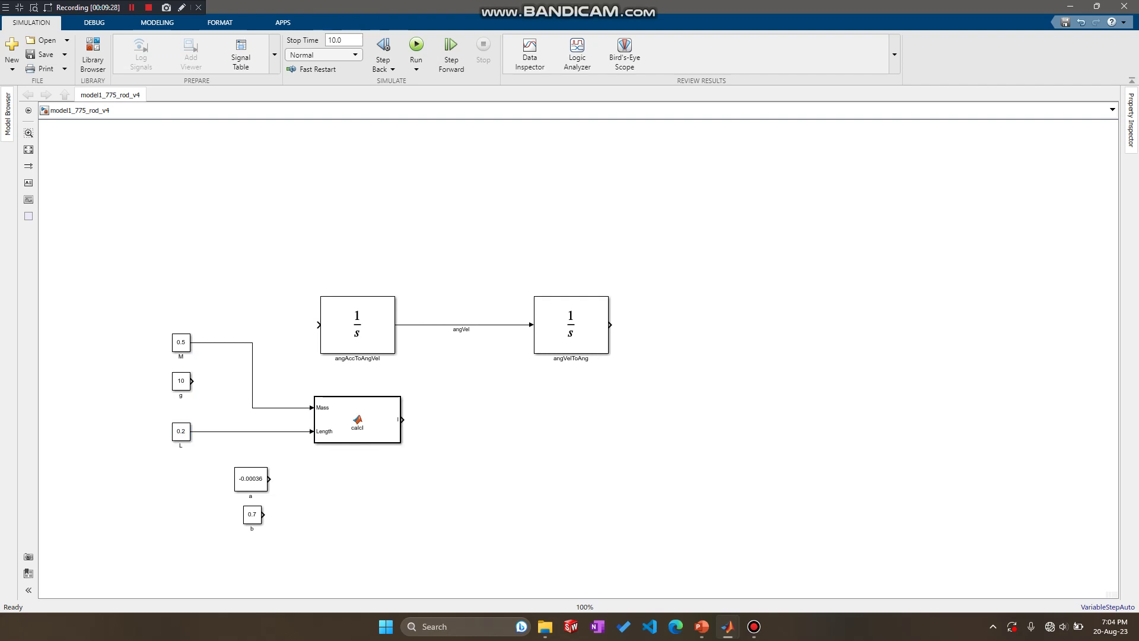
{"action": "left_click_drag", "start_coordinate": [434, 203], "coordinate": [483, 232]}
{"action": "key", "text": "Escape"}
{"action": "left_click", "coordinate": [357, 324]}
{"action": "left_click", "coordinate": [357, 419]}
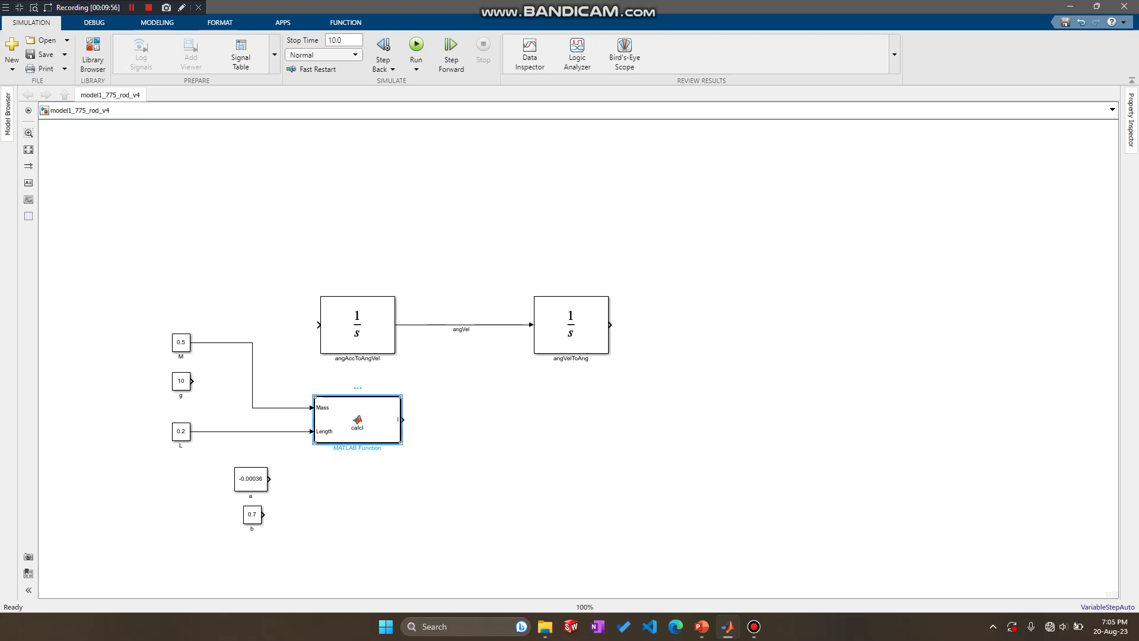
{"action": "key", "text": "Escape"}
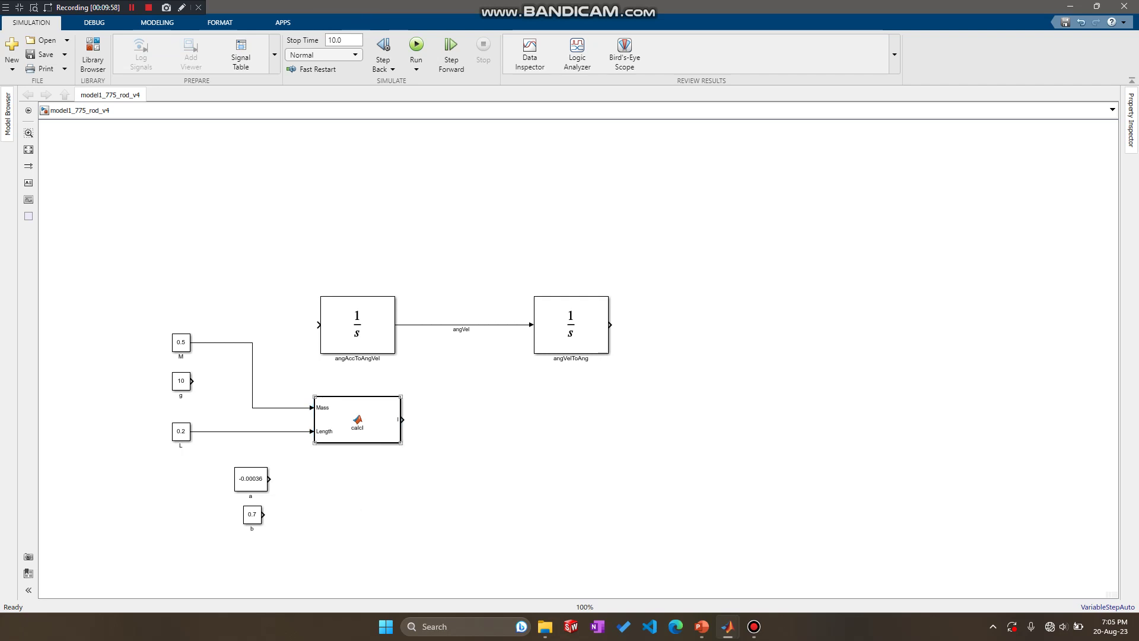